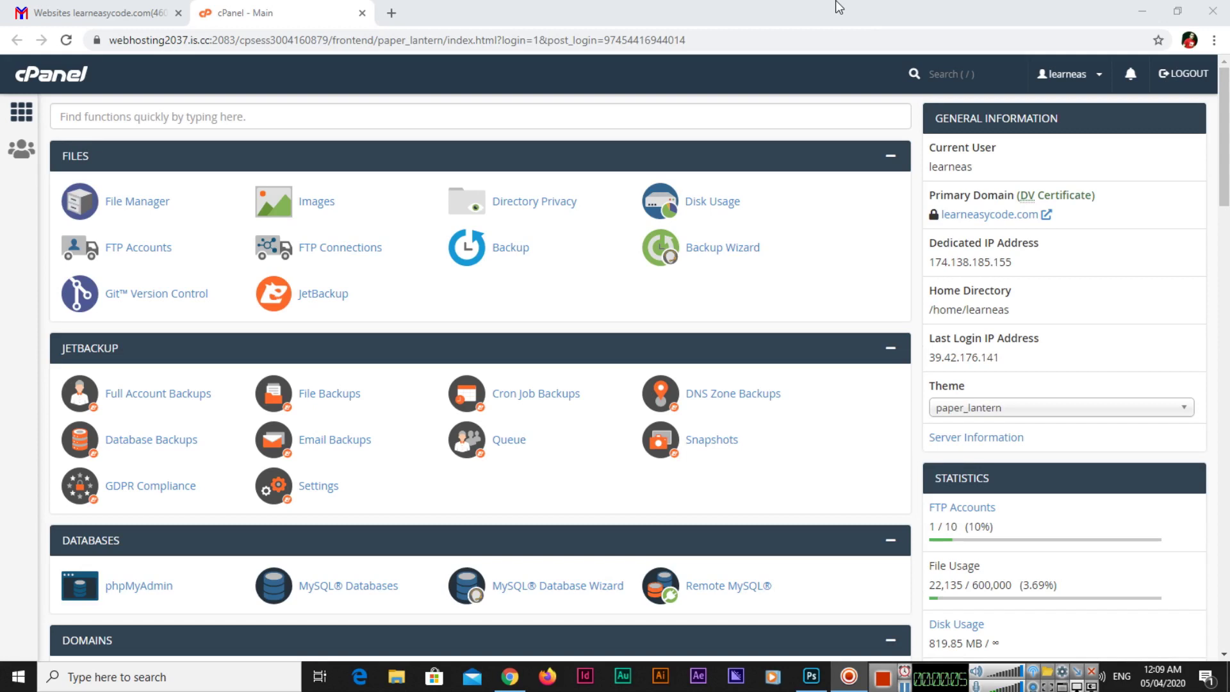
Step: Load google.com/webmasters in a new Chrome tab
{"action": "key", "text": "ctrl+n"}
{"action": "type", "text": "goo"}
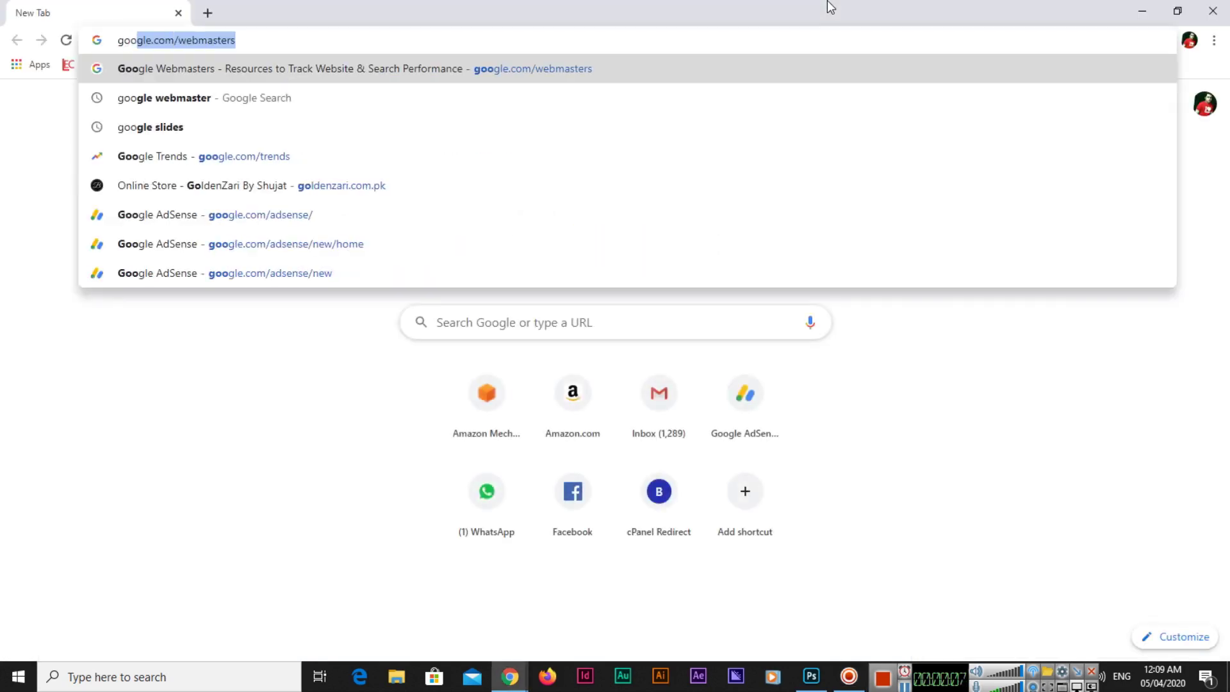
{"action": "type", "text": "gle.com/wem"}
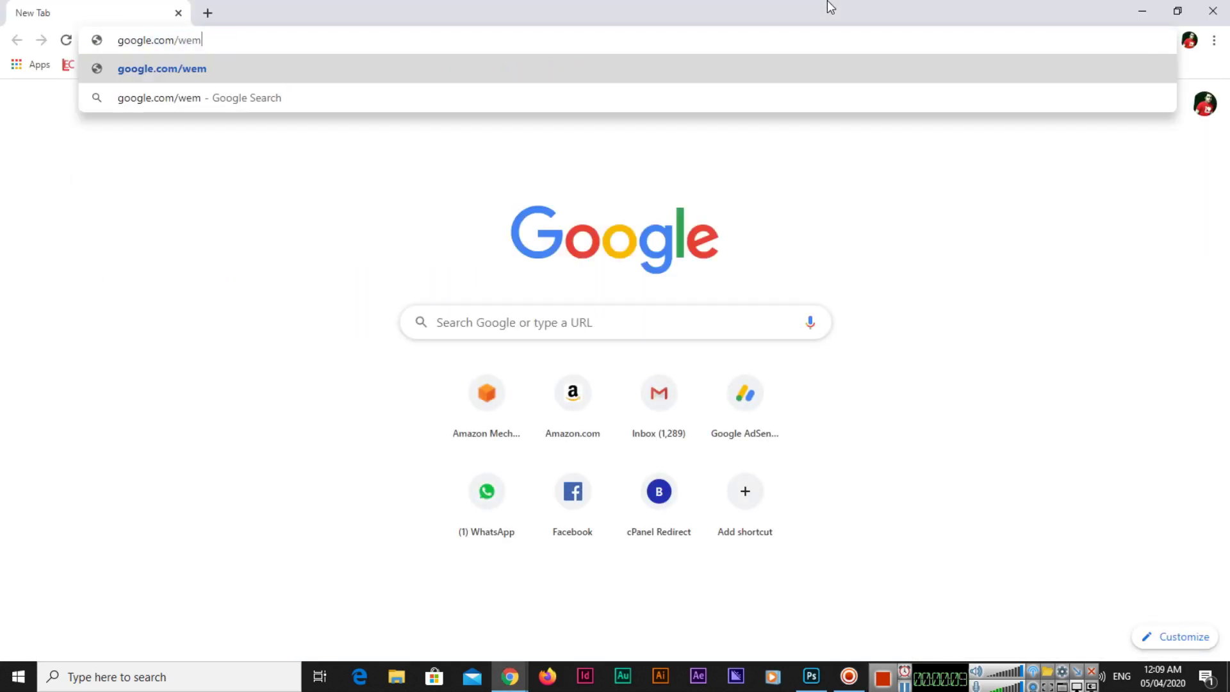
{"action": "key", "text": "BackSpace"}
{"action": "type", "text": "bmasters"}
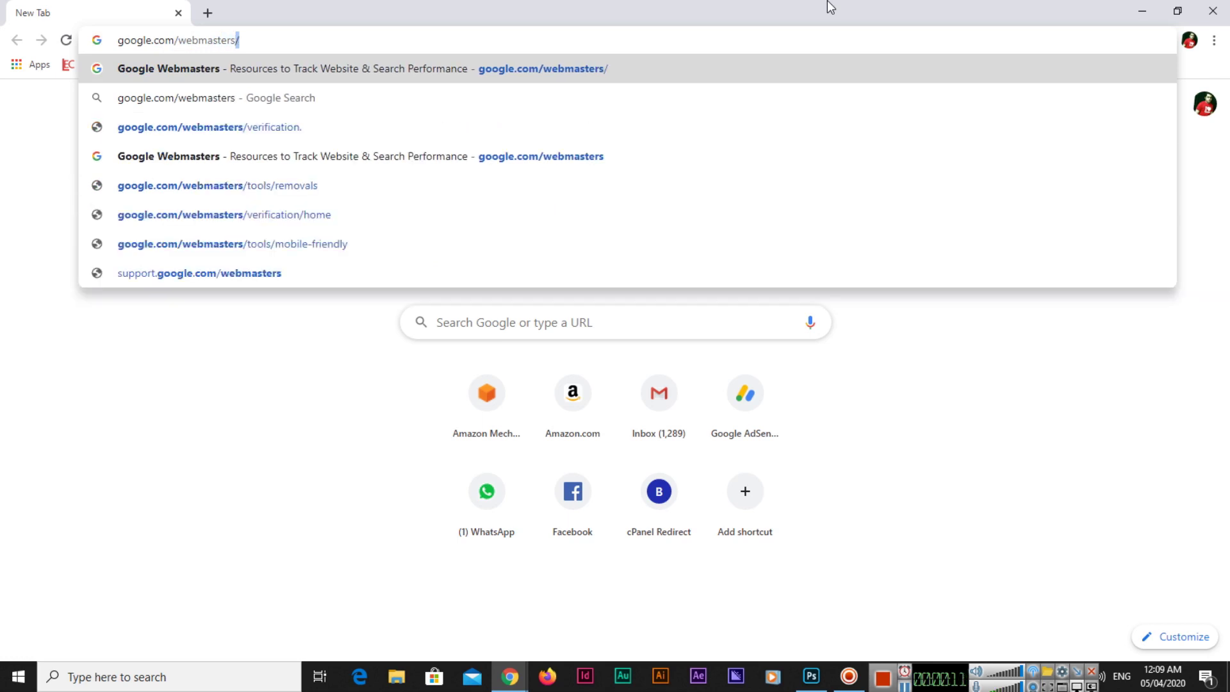
{"action": "key", "text": "Return"}
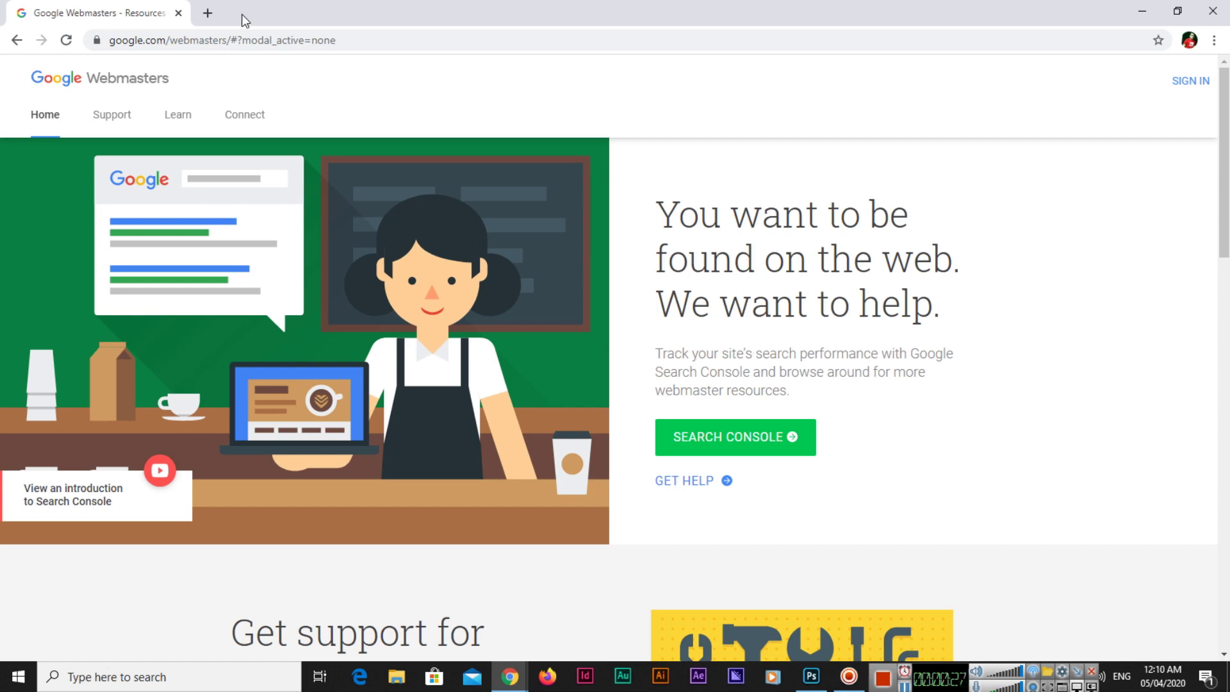
Step: Search 'google webmasters' in another tab, then close that results tab
{"action": "left_click", "coordinate": [209, 13]}
{"action": "type", "text": "goo"}
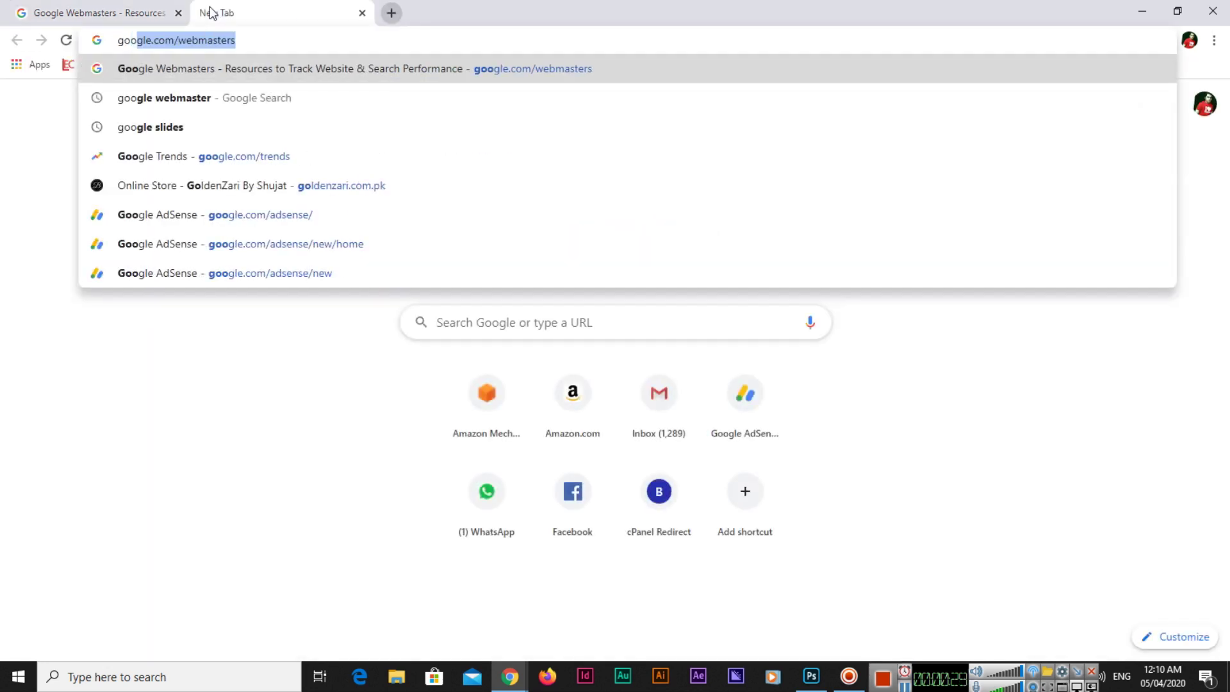
{"action": "type", "text": "gle webmasters"}
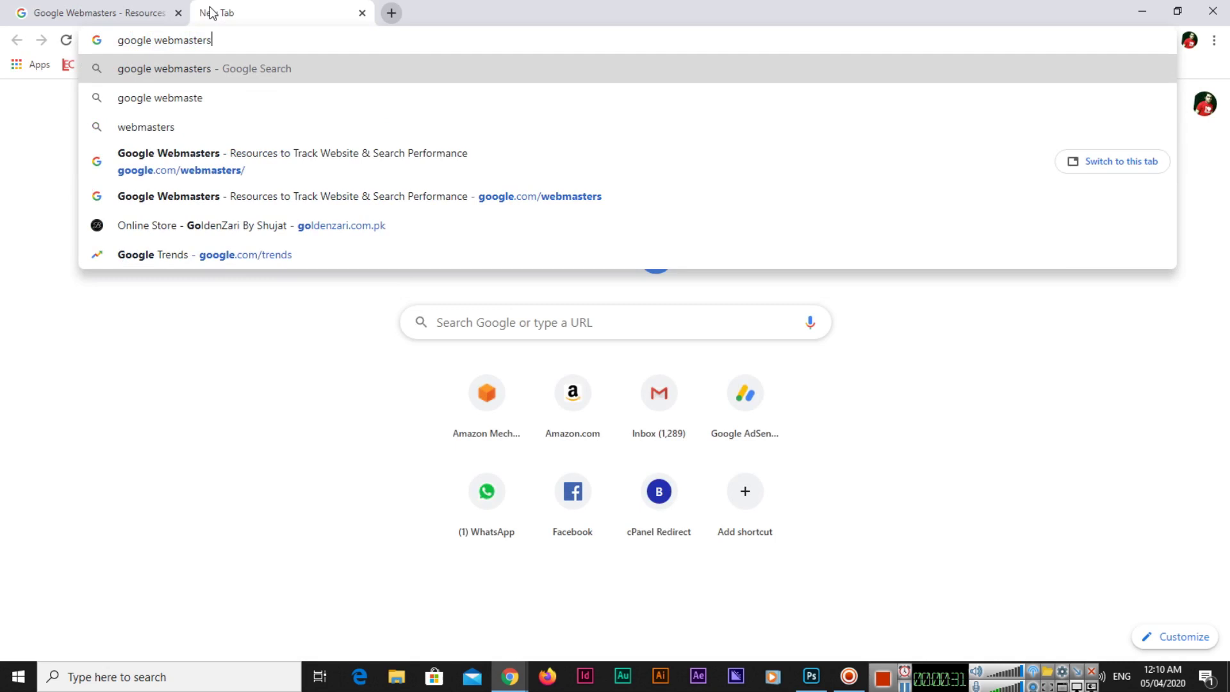
{"action": "key", "text": "Return"}
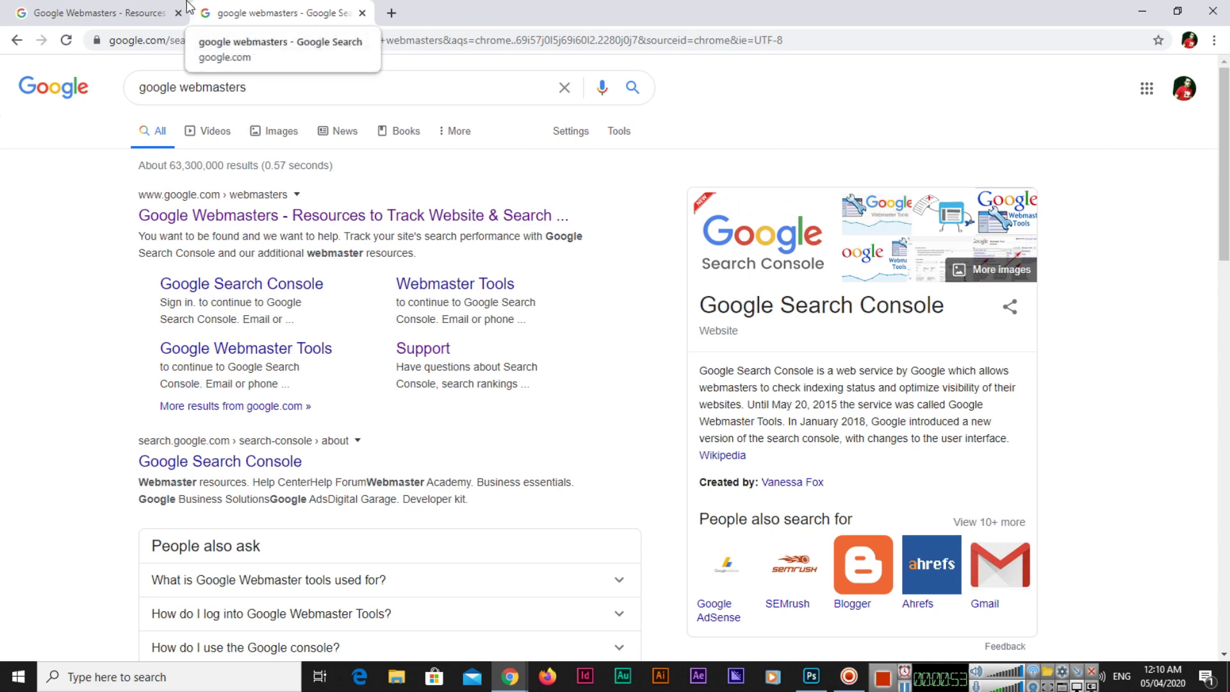
{"action": "left_click", "coordinate": [135, 6]}
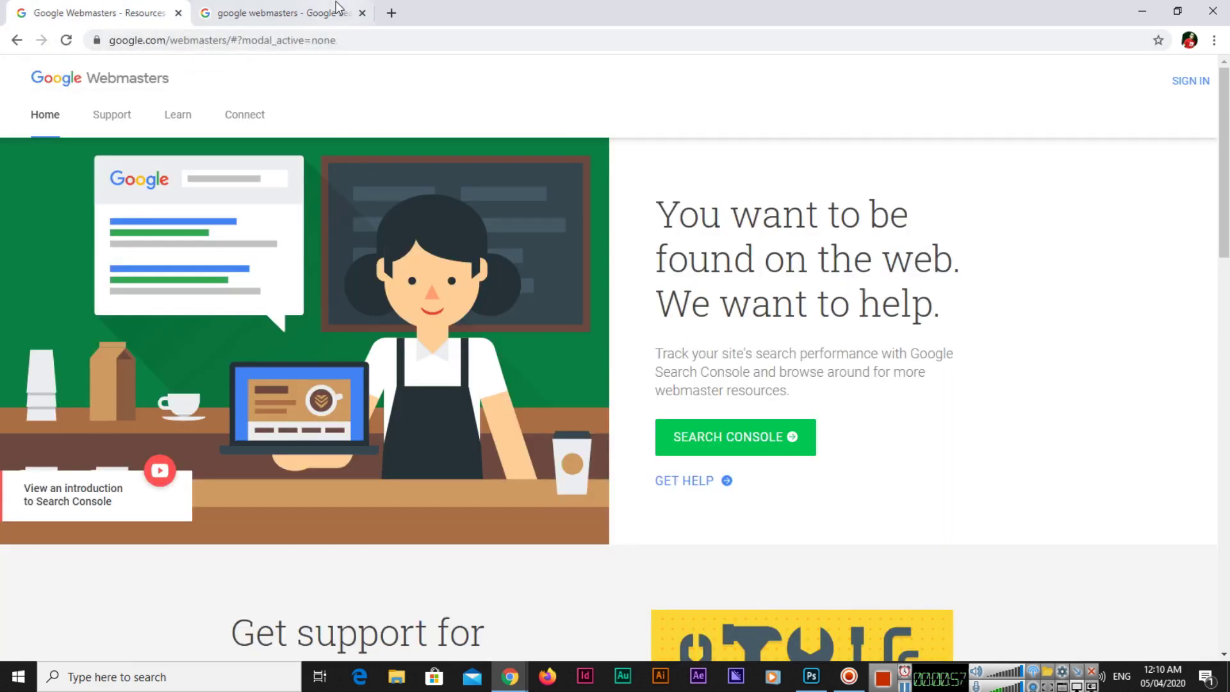
{"action": "left_click", "coordinate": [362, 13]}
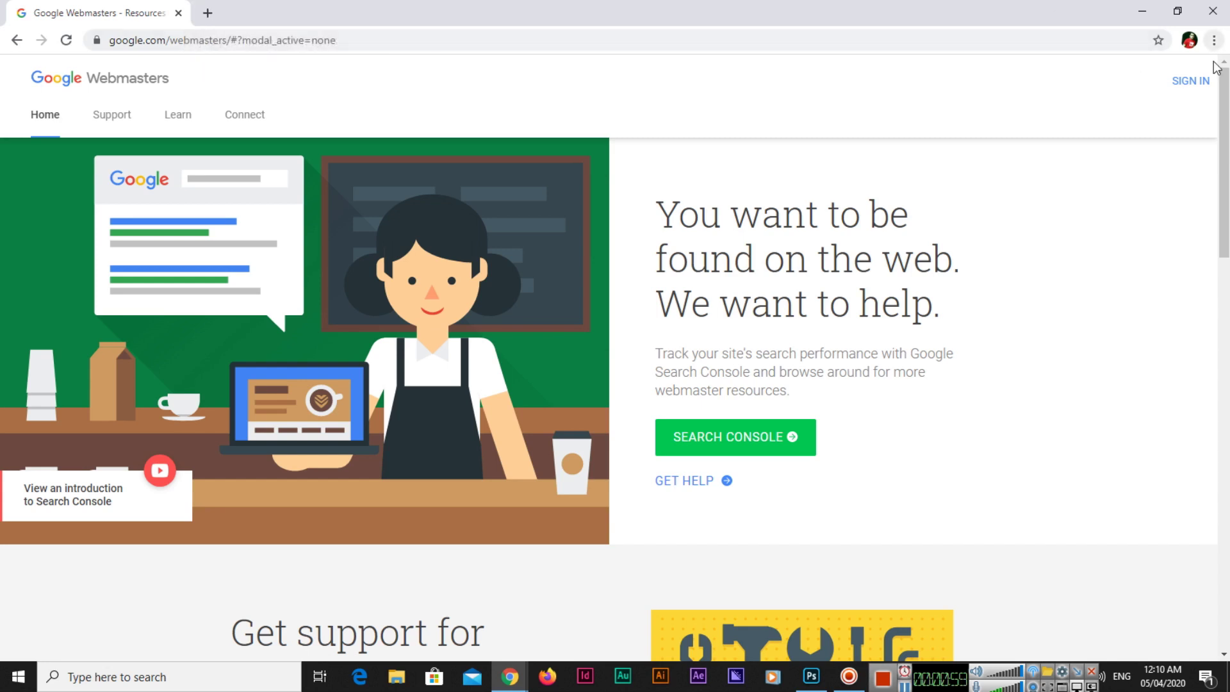
Step: Sign in to Search Console and choose Add property from the property list
{"action": "left_click", "coordinate": [1189, 81]}
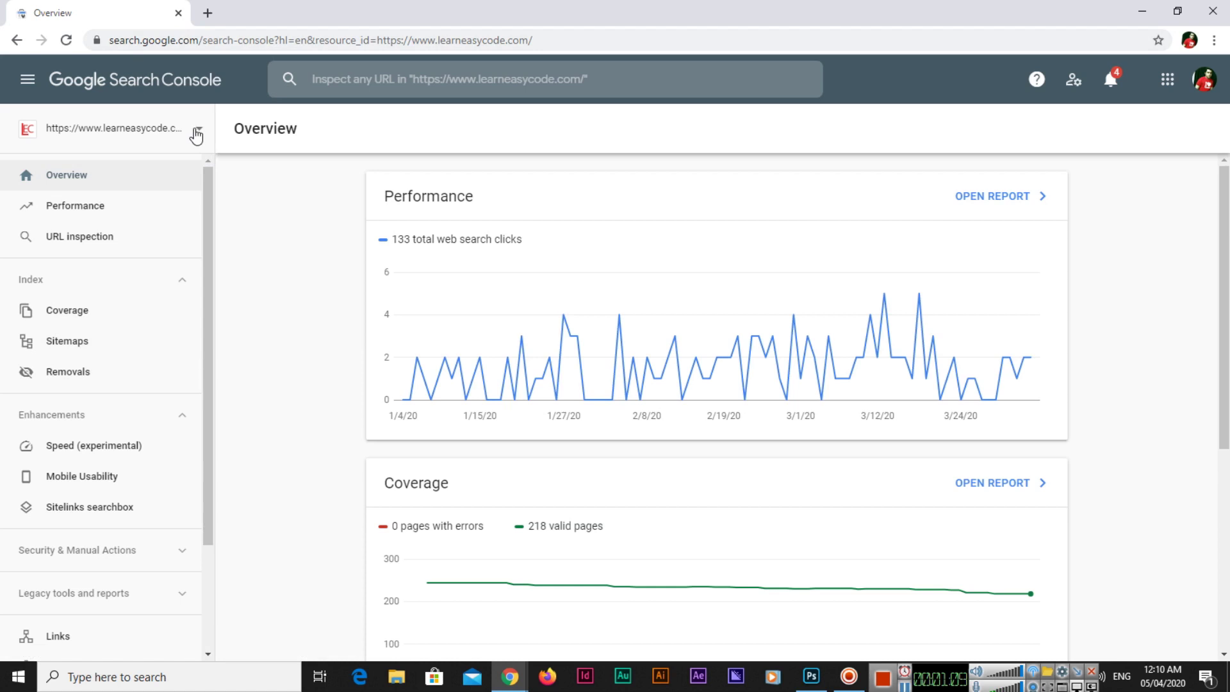
{"action": "left_click", "coordinate": [196, 133]}
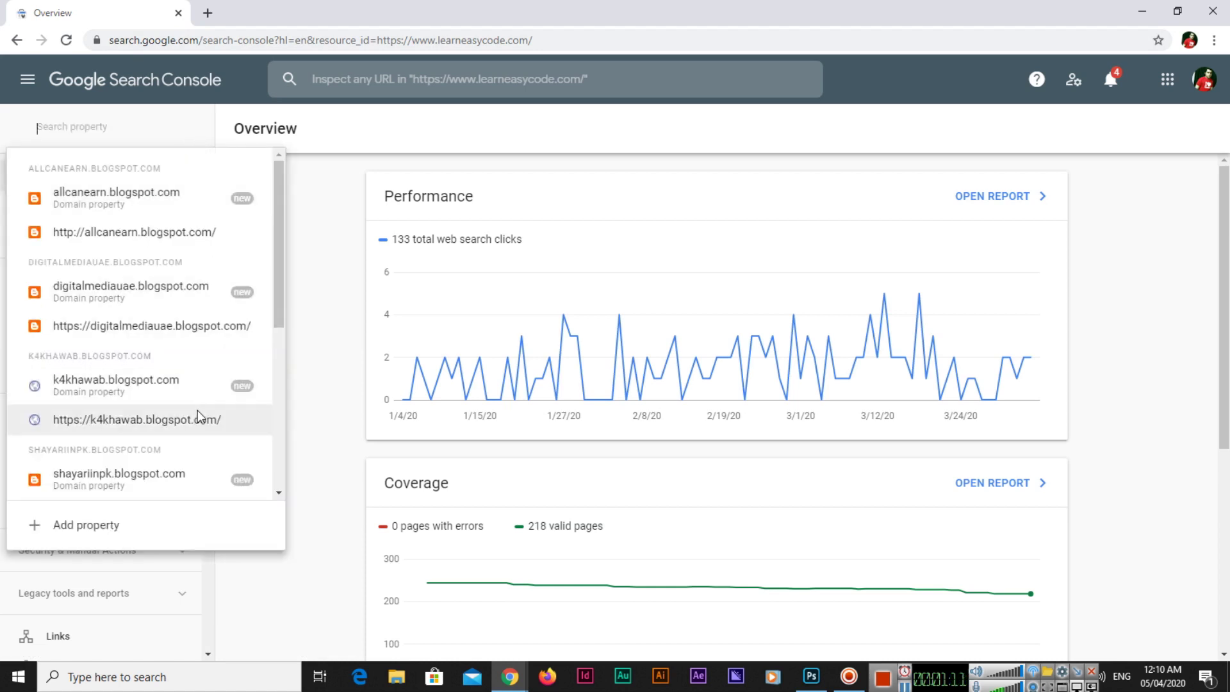
{"action": "scroll", "coordinate": [199, 417], "scroll_direction": "down", "scroll_amount": 5}
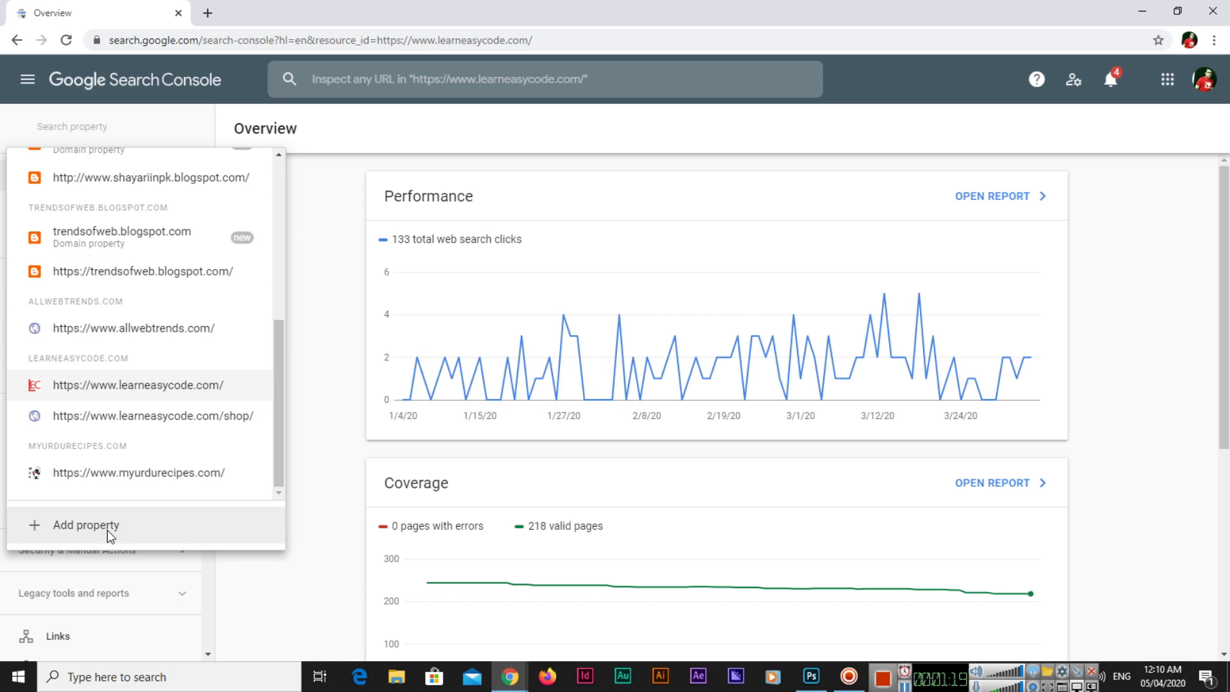
{"action": "left_click", "coordinate": [109, 527]}
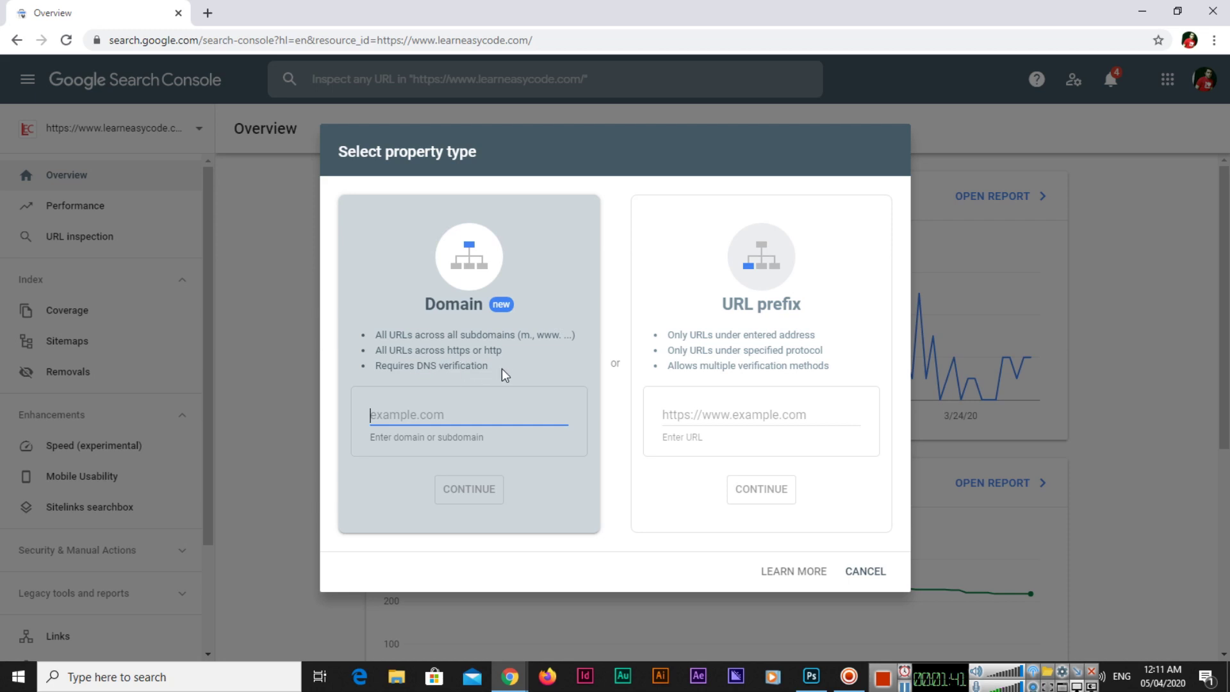
{"action": "left_click", "coordinate": [767, 420]}
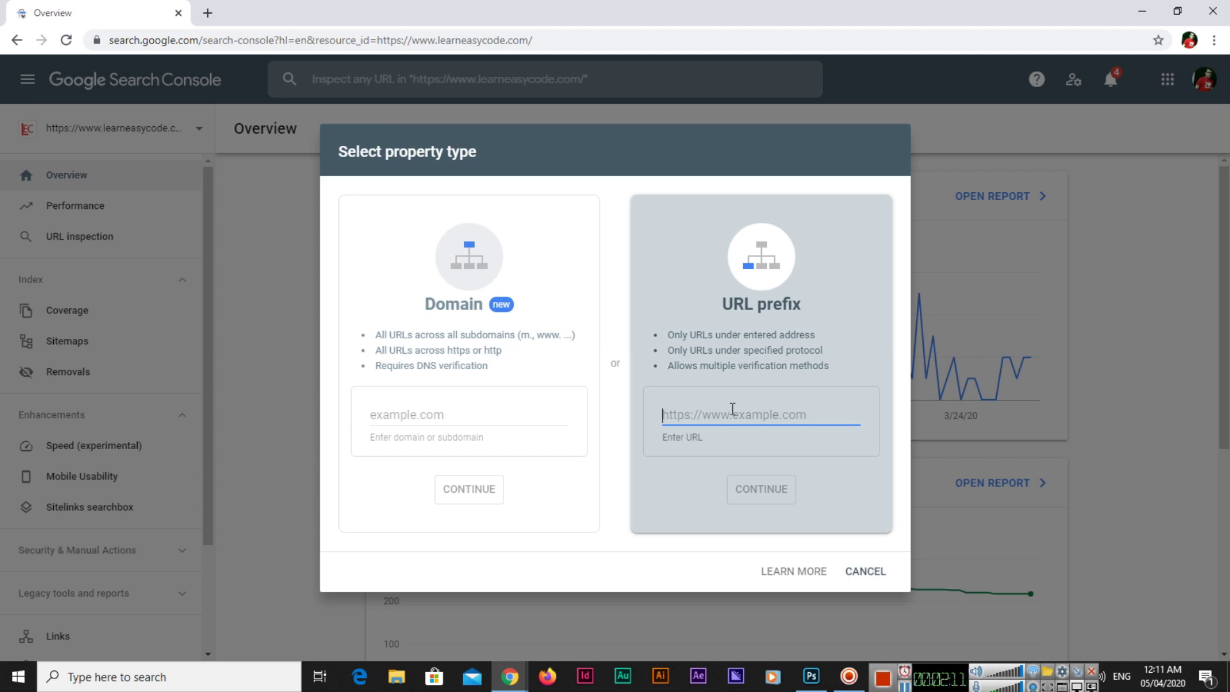
{"action": "type", "text": "https://"}
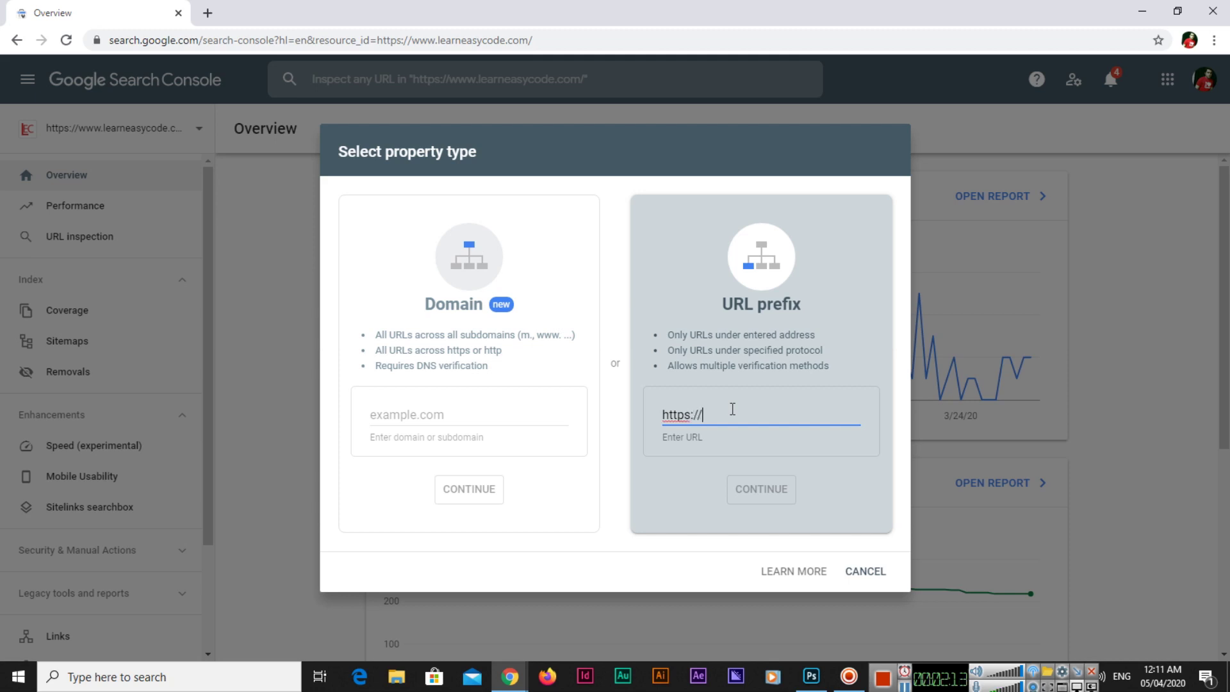
{"action": "type", "text": "www.butti"}
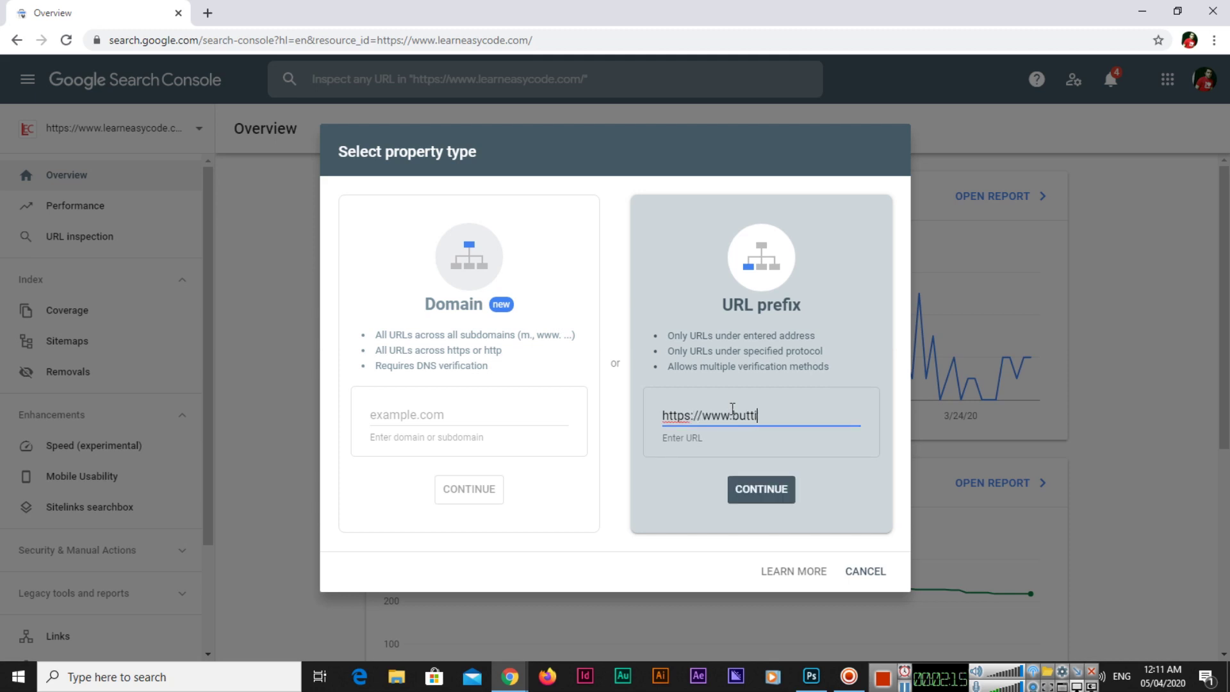
{"action": "type", "text": "tsolutions.com"}
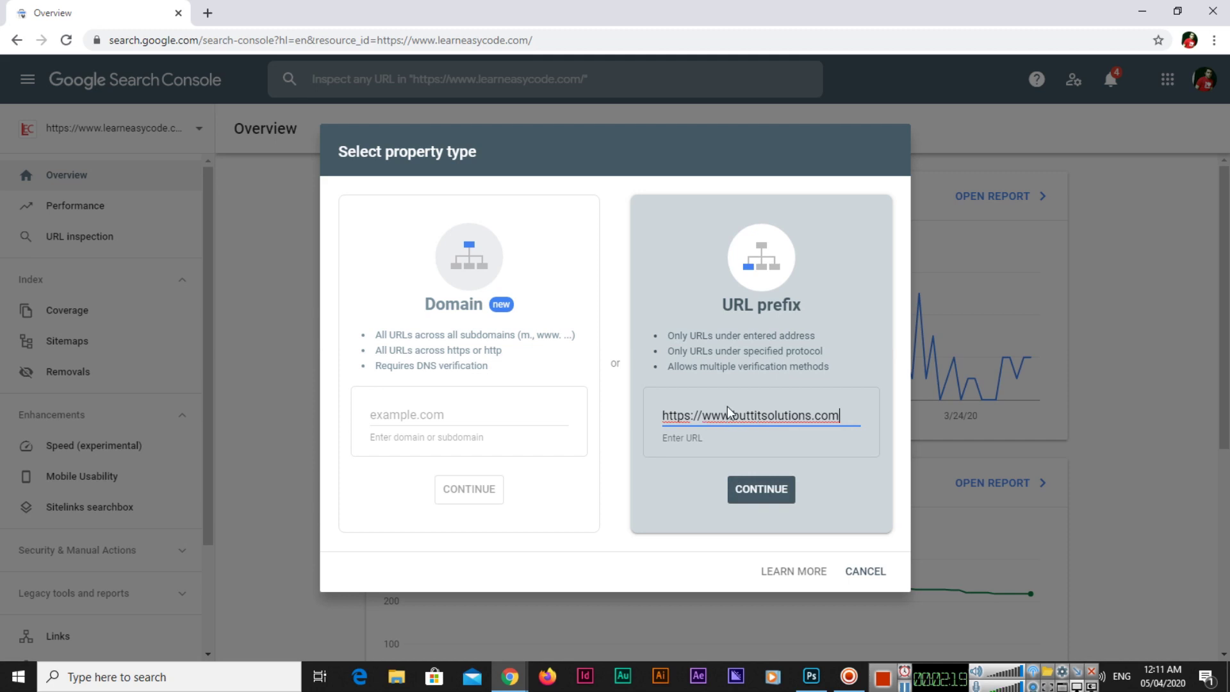
Step: Continue to Verify ownership for buttitsolutions.com and review the HTML file method and alternatives
{"action": "left_click", "coordinate": [769, 498]}
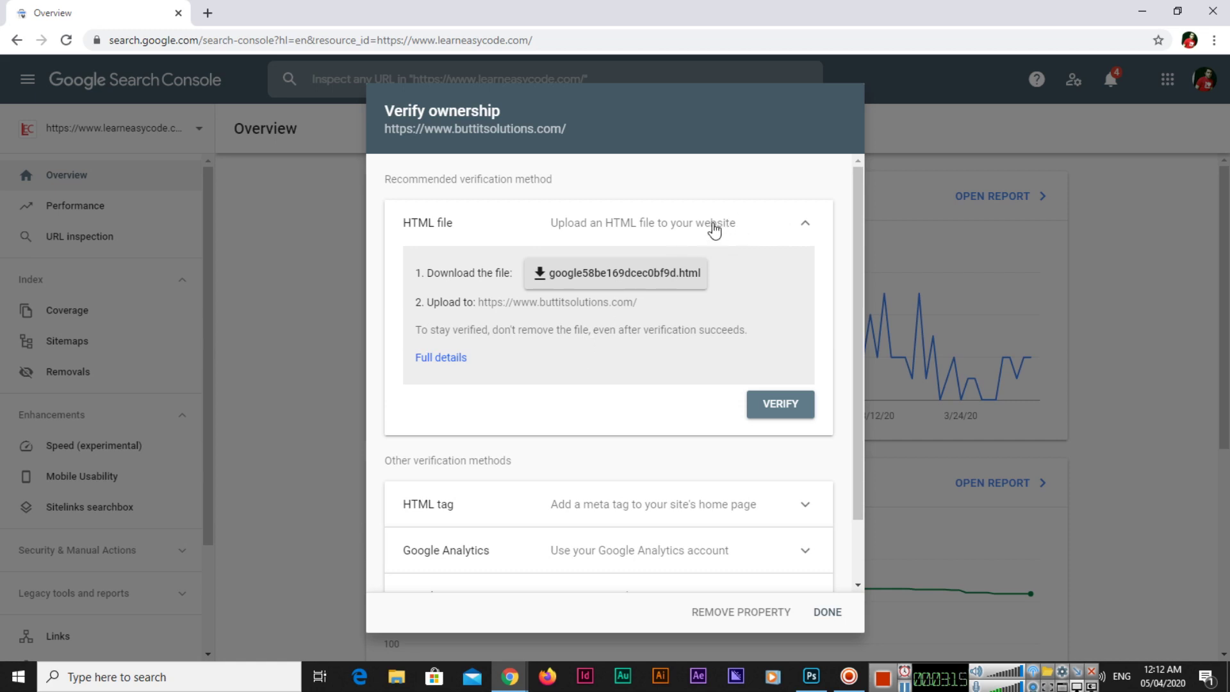
{"action": "left_click", "coordinate": [664, 229]}
{"action": "left_click", "coordinate": [639, 277]}
{"action": "scroll", "coordinate": [563, 383], "scroll_direction": "down", "scroll_amount": 2}
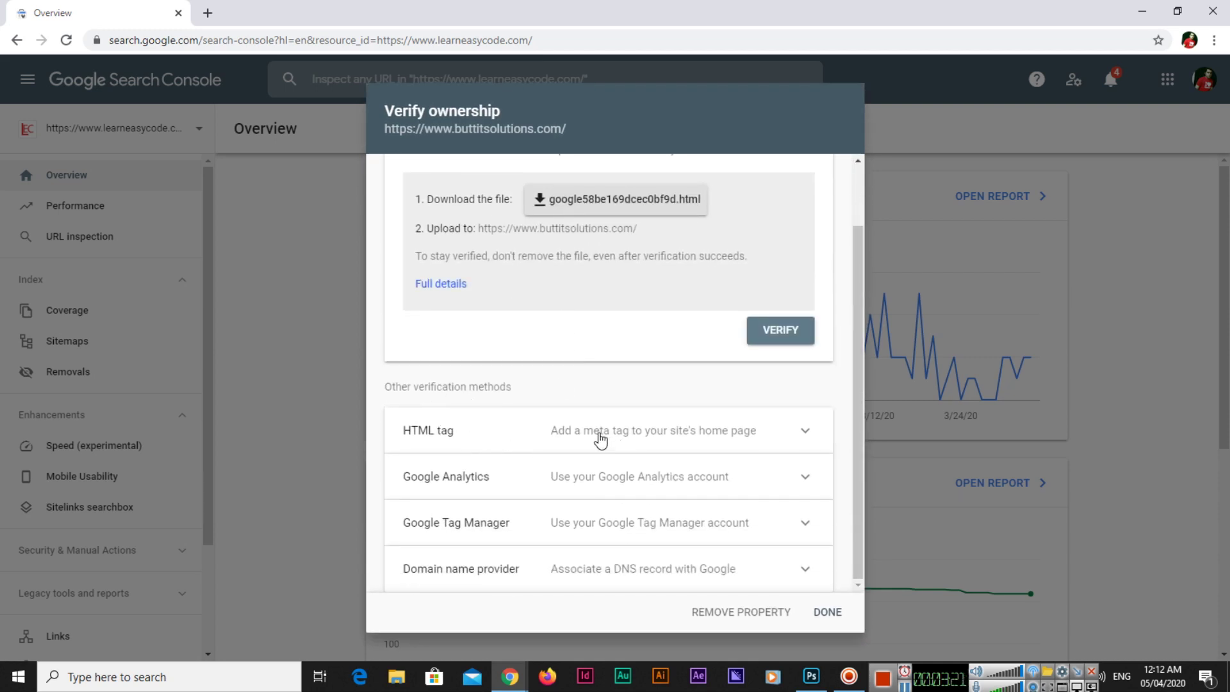
{"action": "left_click", "coordinate": [737, 439]}
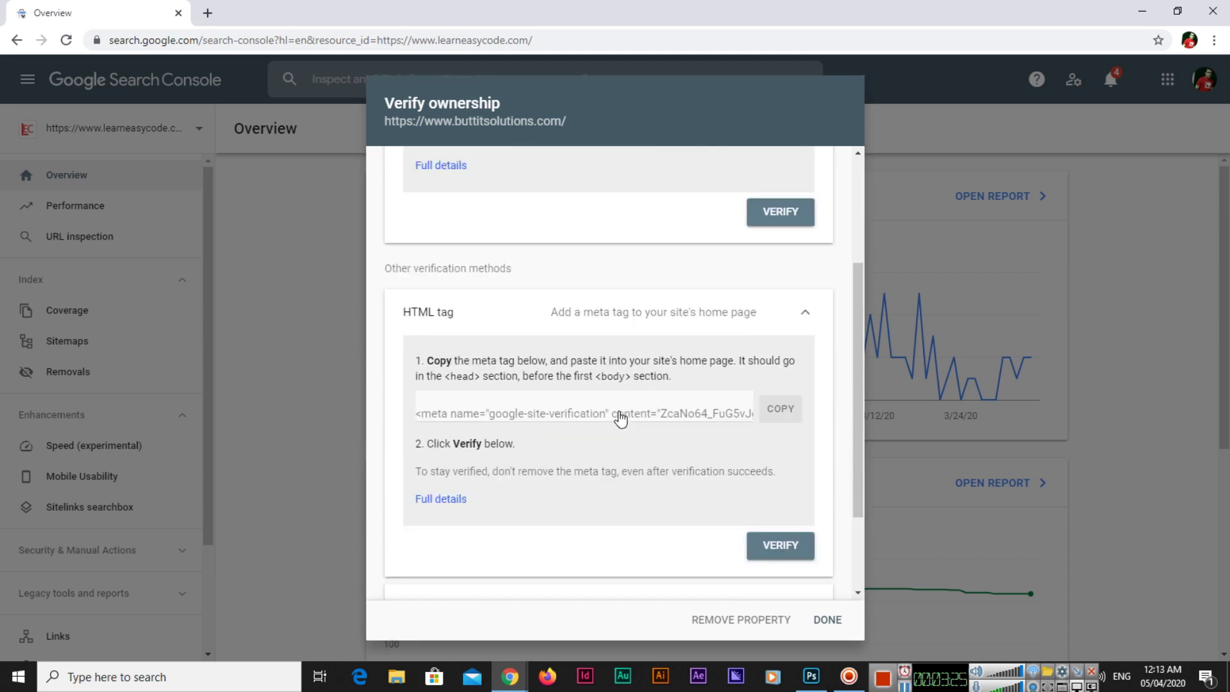
{"action": "scroll", "coordinate": [620, 417], "scroll_direction": "down", "scroll_amount": 3}
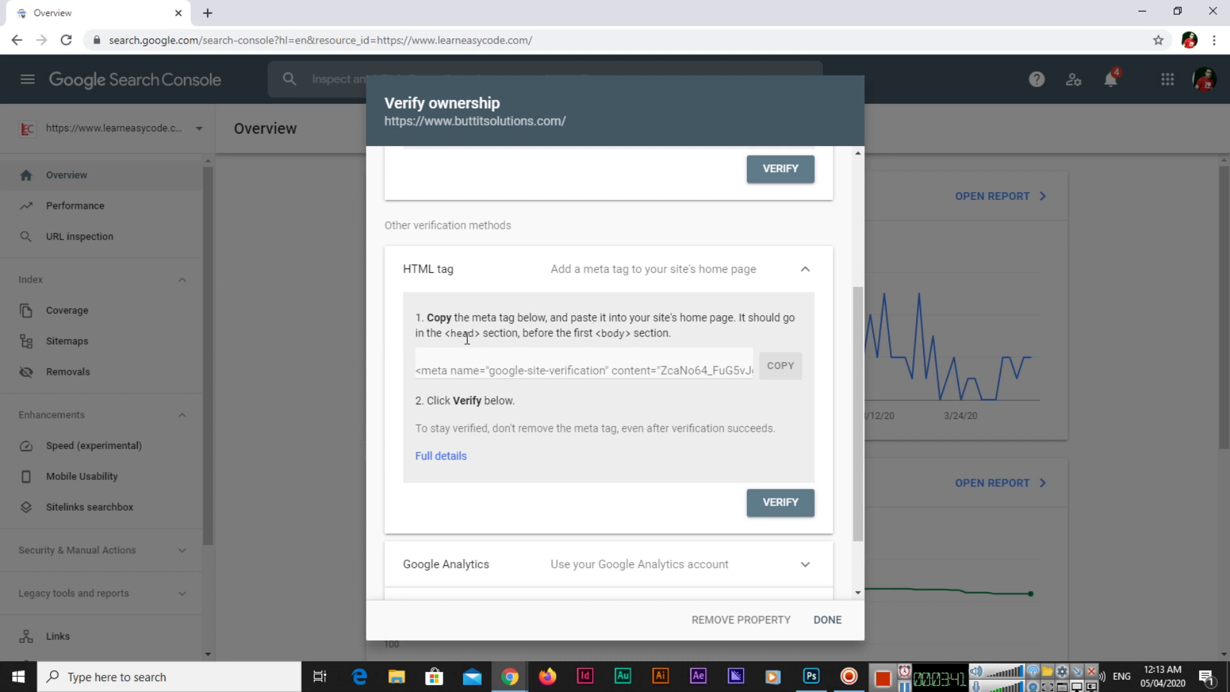
{"action": "scroll", "coordinate": [525, 378], "scroll_direction": "down", "scroll_amount": 1}
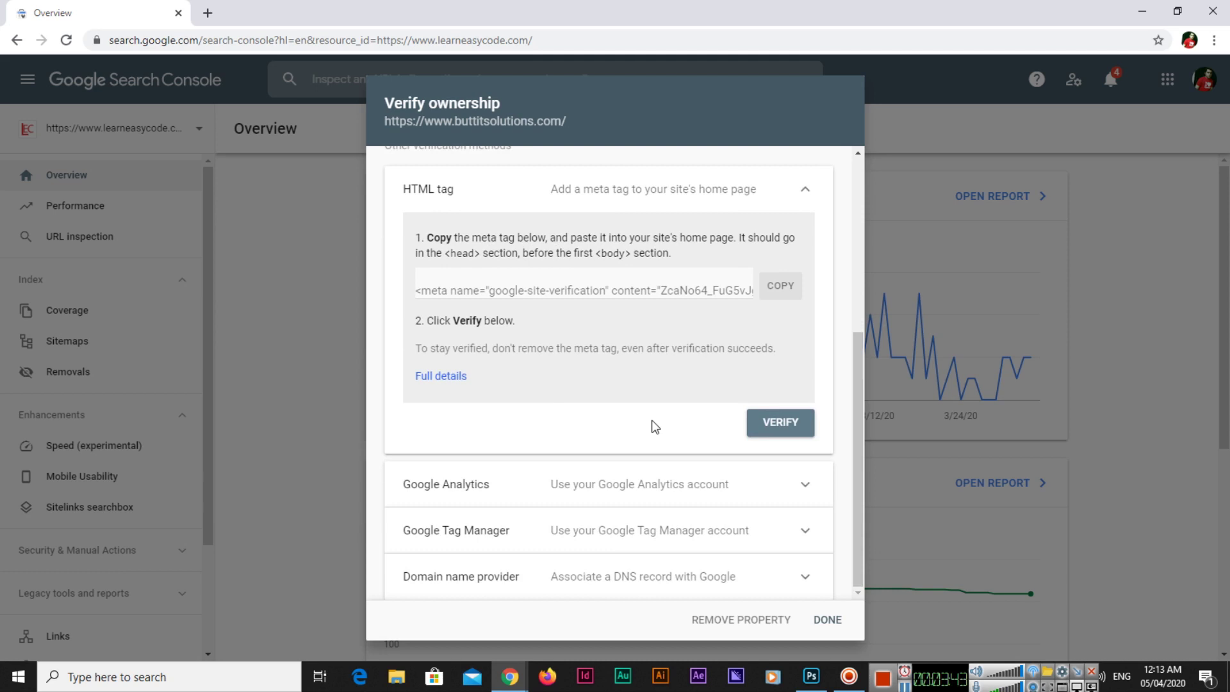
{"action": "left_click", "coordinate": [538, 495]}
{"action": "scroll", "coordinate": [588, 424], "scroll_direction": "down", "scroll_amount": 2}
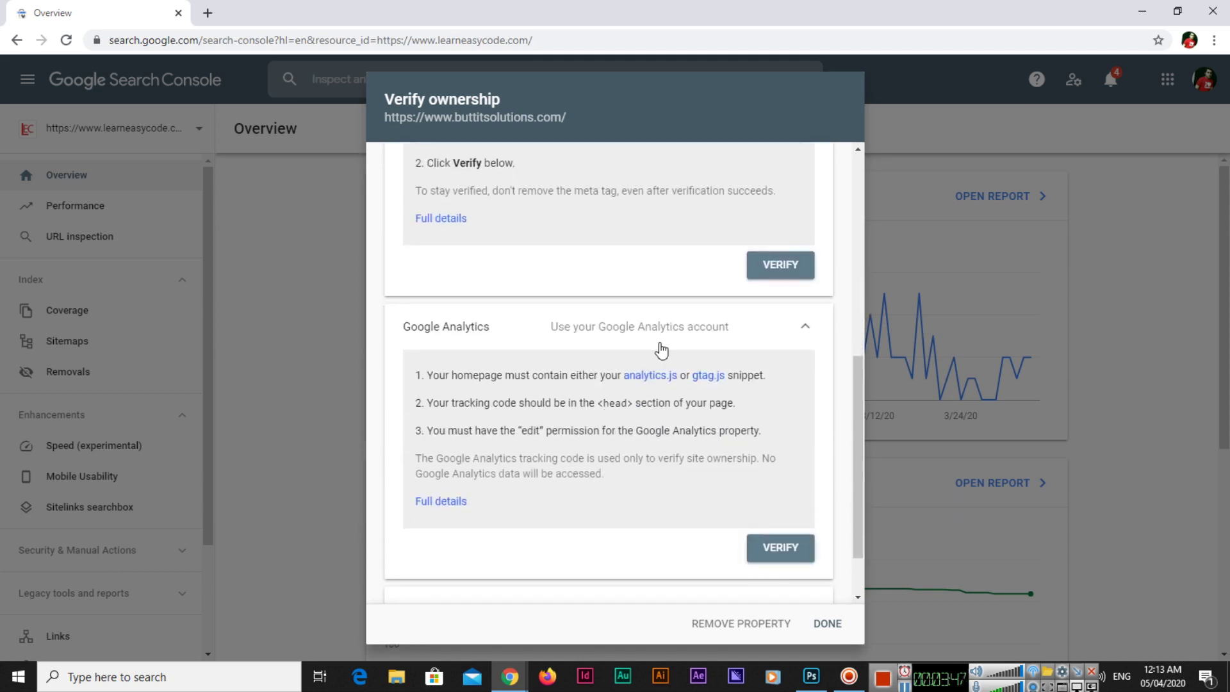
{"action": "scroll", "coordinate": [662, 350], "scroll_direction": "down", "scroll_amount": 1}
{"action": "left_click", "coordinate": [549, 536]}
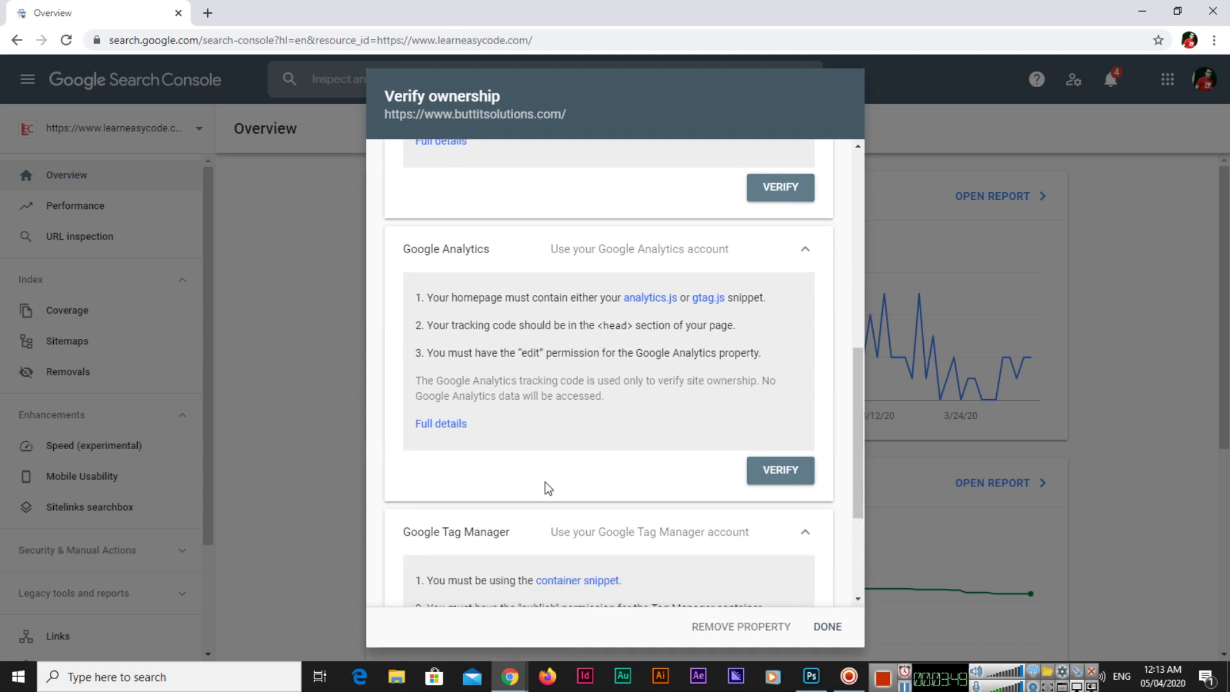
{"action": "scroll", "coordinate": [549, 489], "scroll_direction": "down", "scroll_amount": 3}
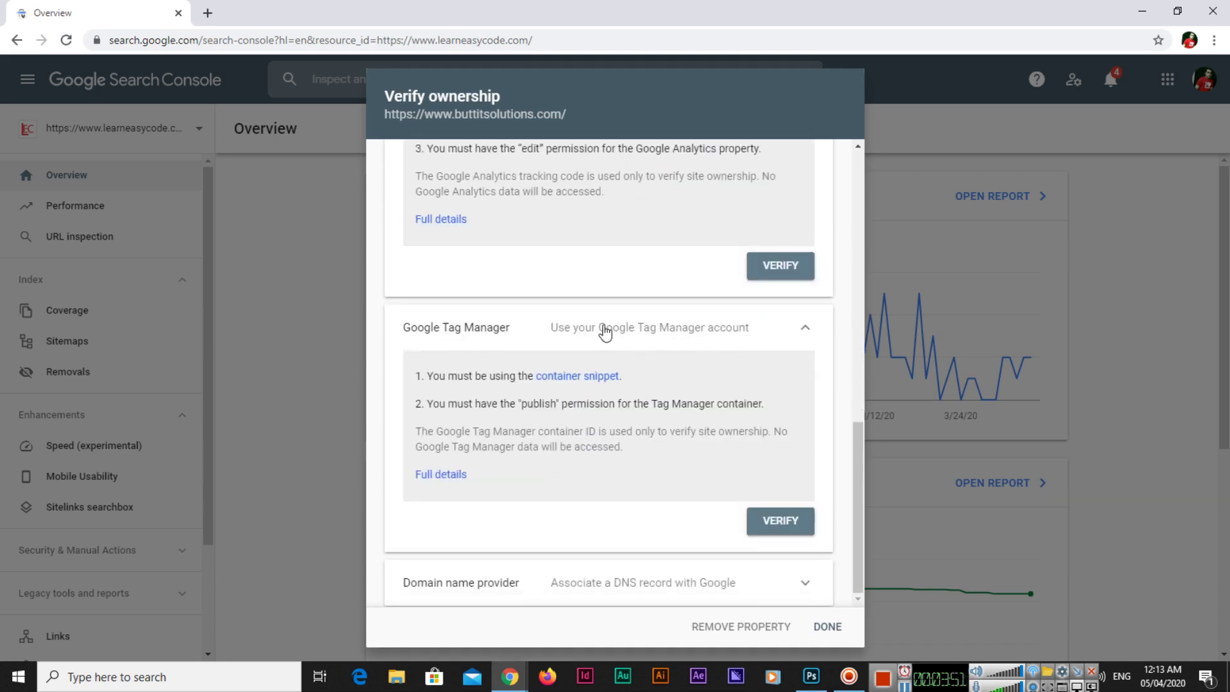
{"action": "left_click", "coordinate": [541, 583]}
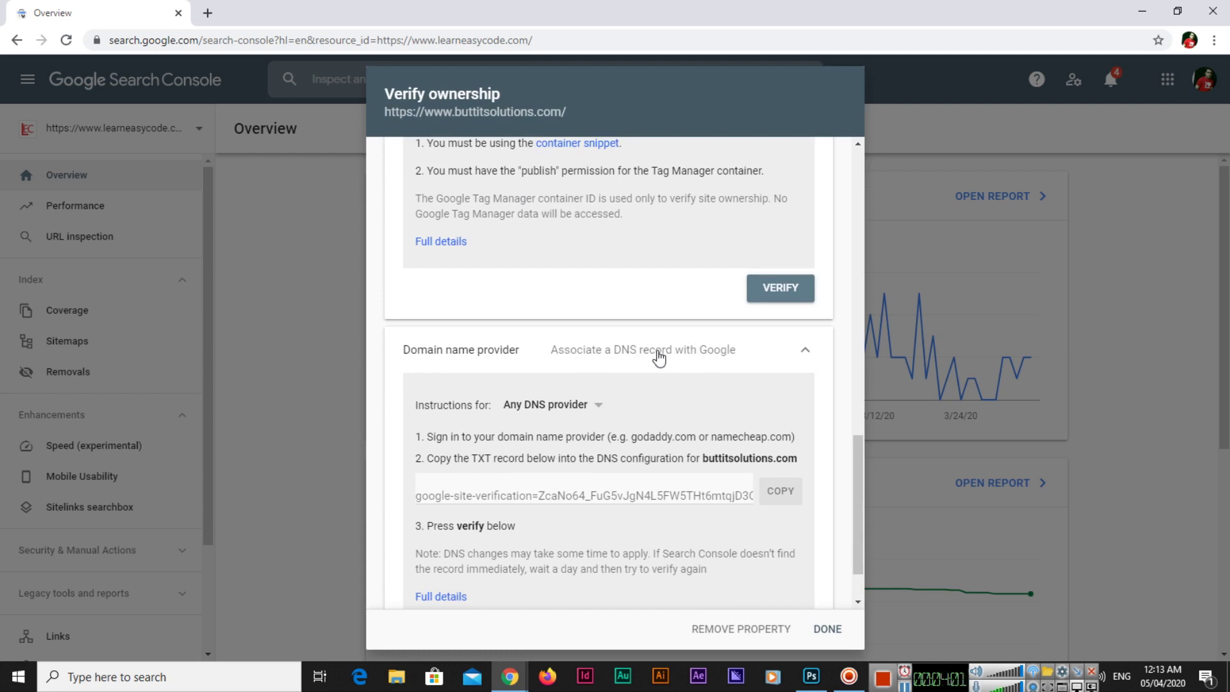
{"action": "scroll", "coordinate": [650, 455], "scroll_direction": "up", "scroll_amount": 5}
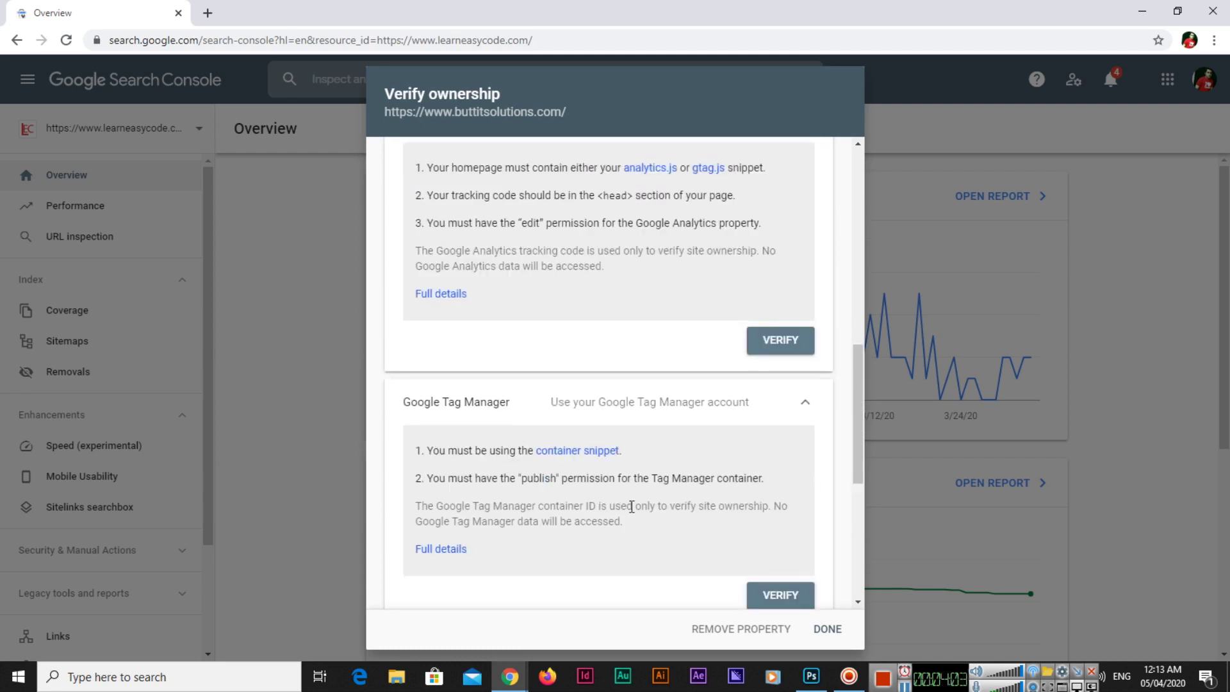
{"action": "scroll", "coordinate": [632, 505], "scroll_direction": "down", "scroll_amount": 6}
{"action": "scroll", "coordinate": [563, 542], "scroll_direction": "up", "scroll_amount": 10}
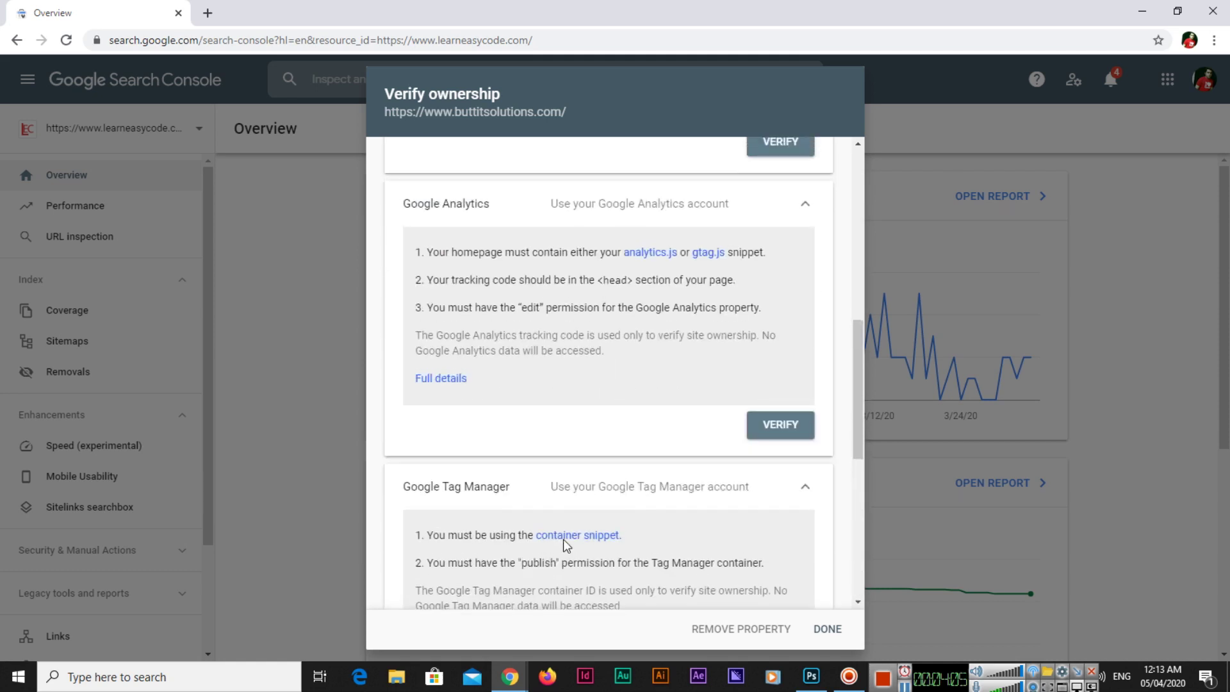
Step: Download the google58be169dcec0bf9d.html verification file from the HTML file method
{"action": "left_click", "coordinate": [586, 211]}
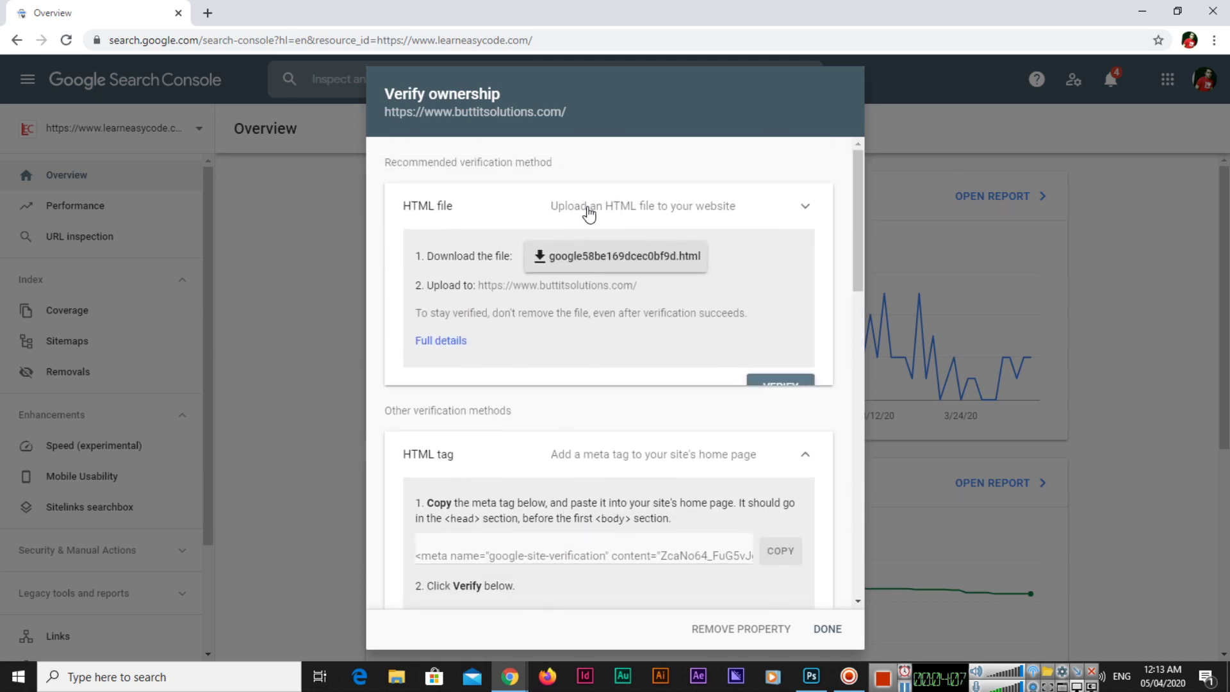
{"action": "left_click", "coordinate": [626, 206]}
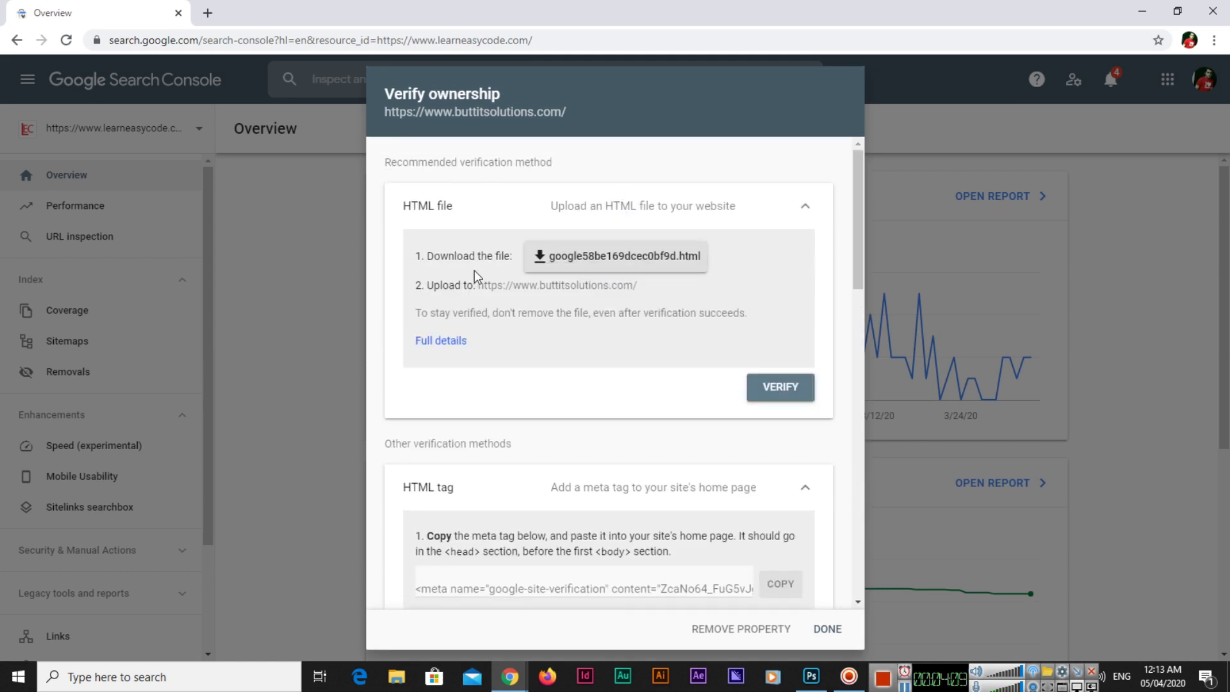
{"action": "left_click", "coordinate": [604, 259]}
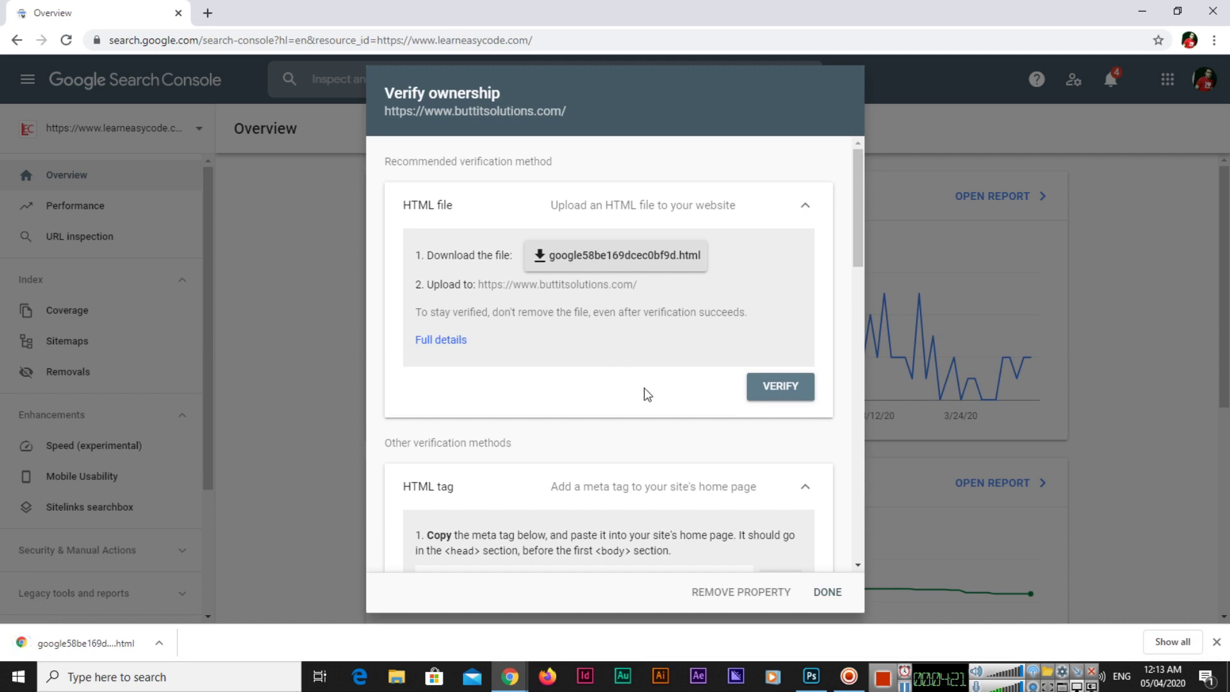
Step: In cPanel File Manager, open the buttitsolutions.com folder to list its files
{"action": "mouse_move", "coordinate": [512, 672]}
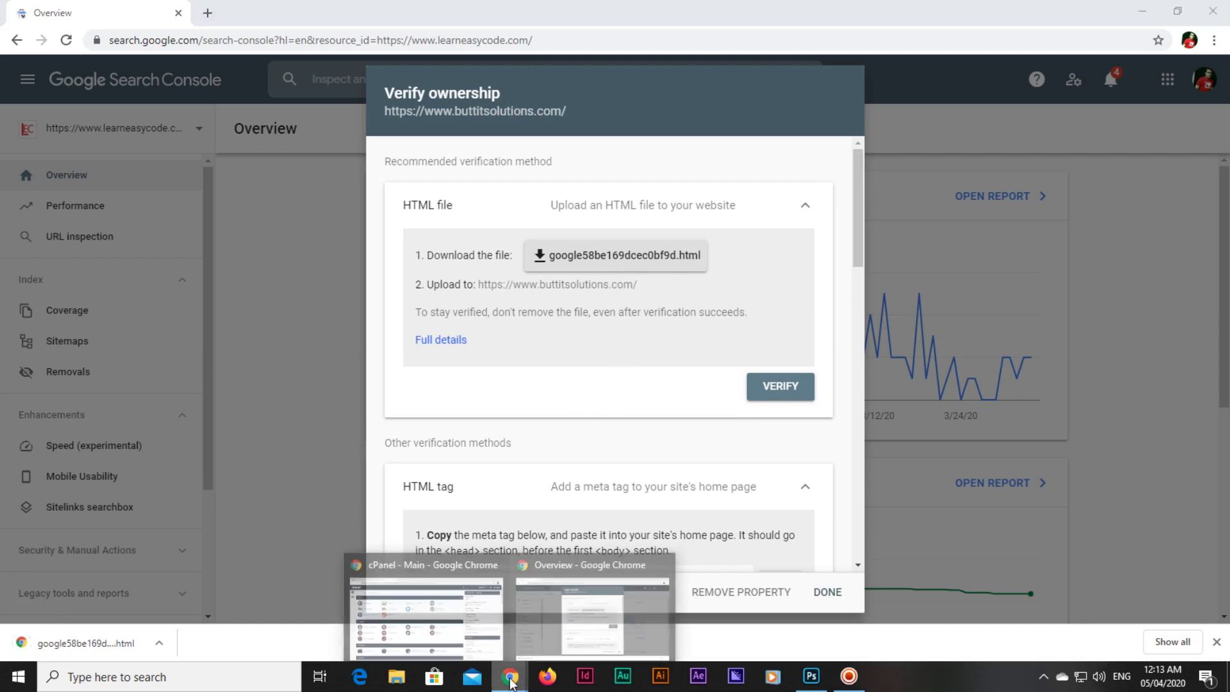
{"action": "left_click", "coordinate": [470, 618]}
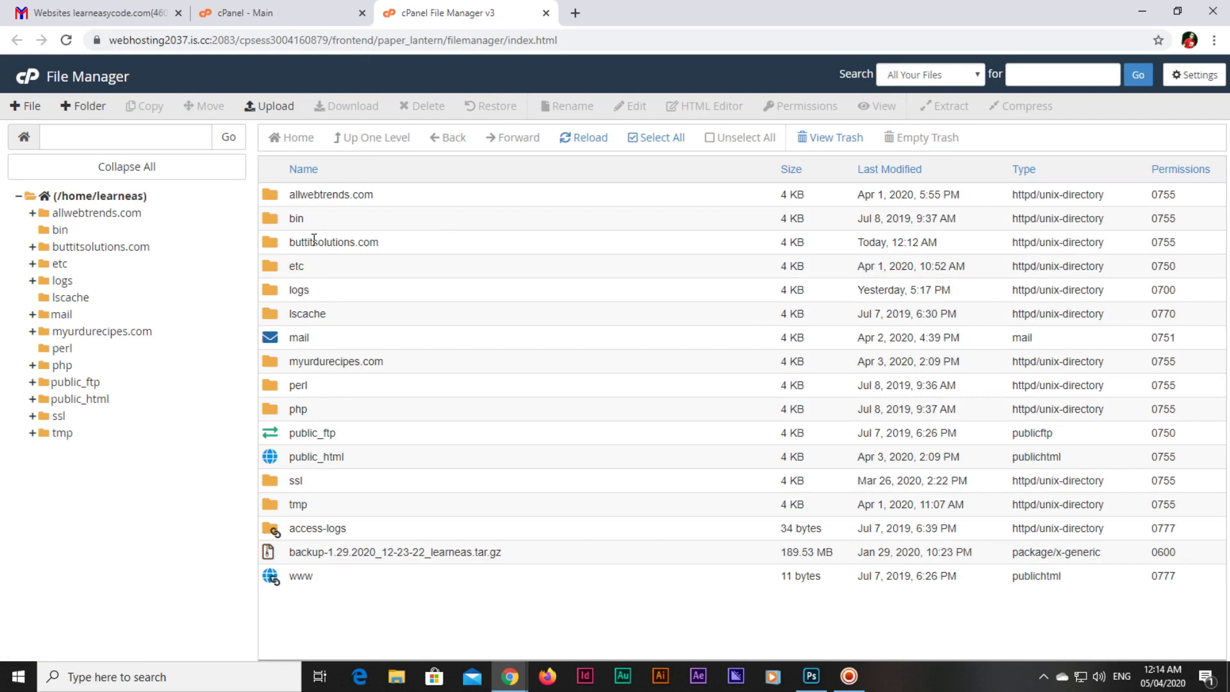
{"action": "double_click", "coordinate": [273, 247]}
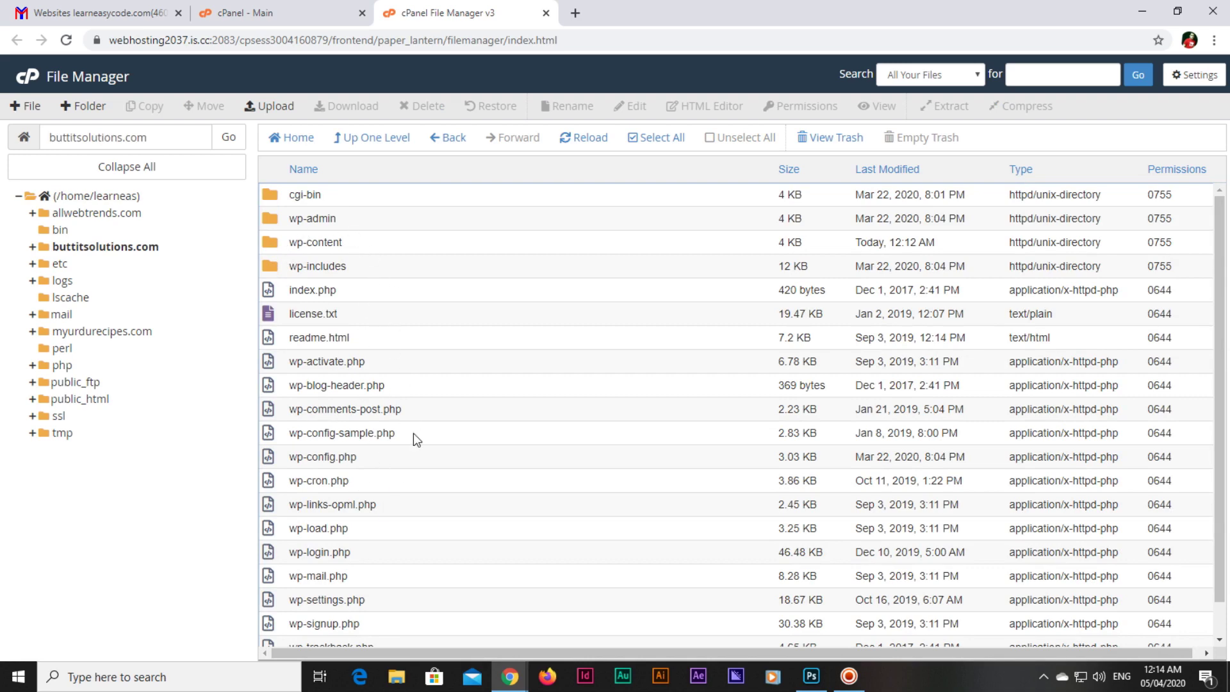
{"action": "scroll", "coordinate": [420, 332], "scroll_direction": "down", "scroll_amount": 1}
{"action": "scroll", "coordinate": [467, 527], "scroll_direction": "up", "scroll_amount": 1}
Step: Upload google58be169dcec0bf9d.html to buttitsolutions.com and return to Search Console
{"action": "left_click", "coordinate": [269, 109]}
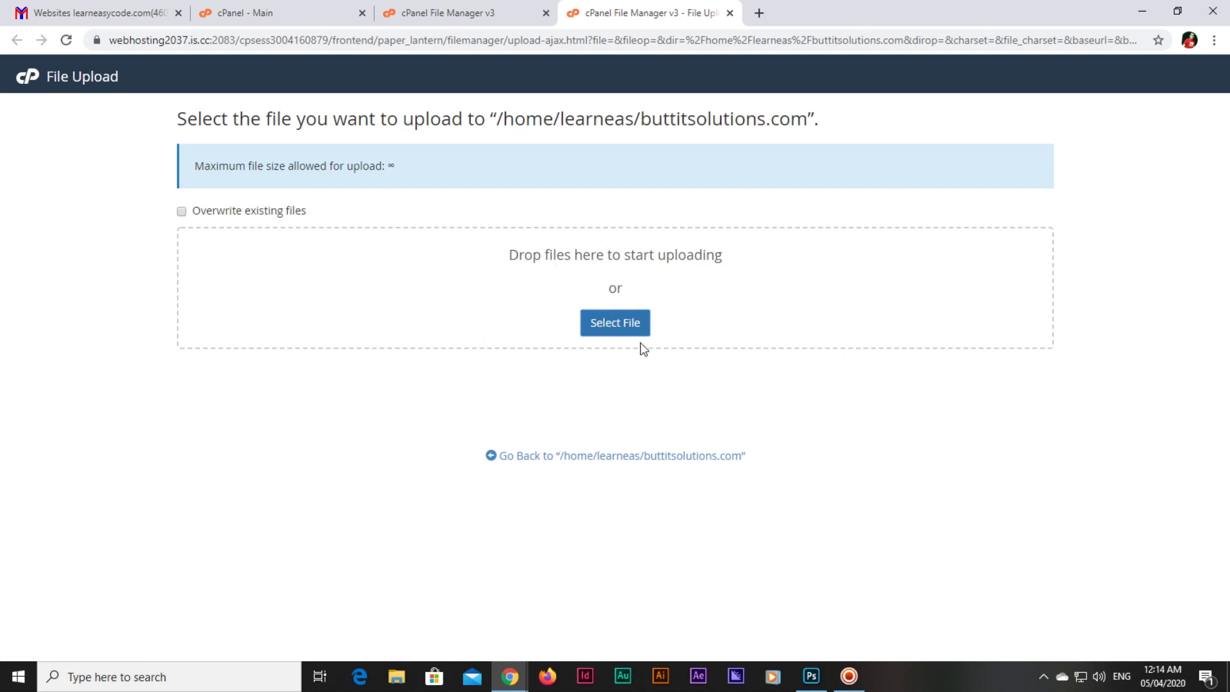
{"action": "left_click", "coordinate": [848, 676]}
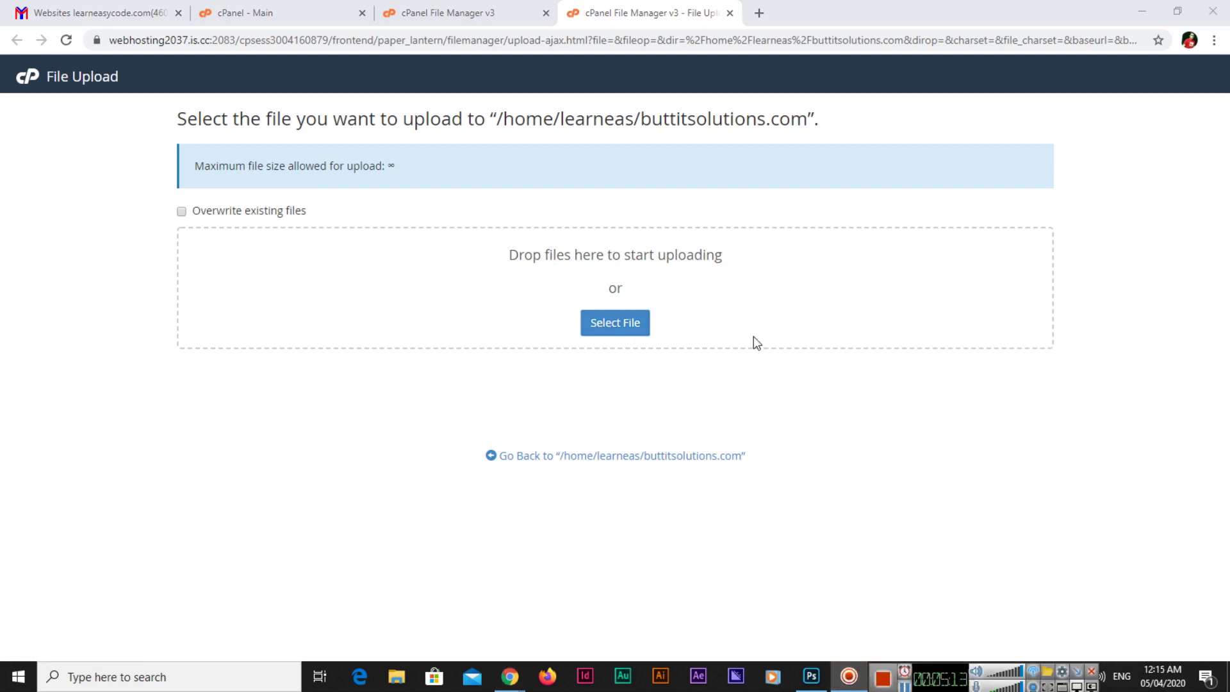
{"action": "left_click", "coordinate": [611, 327]}
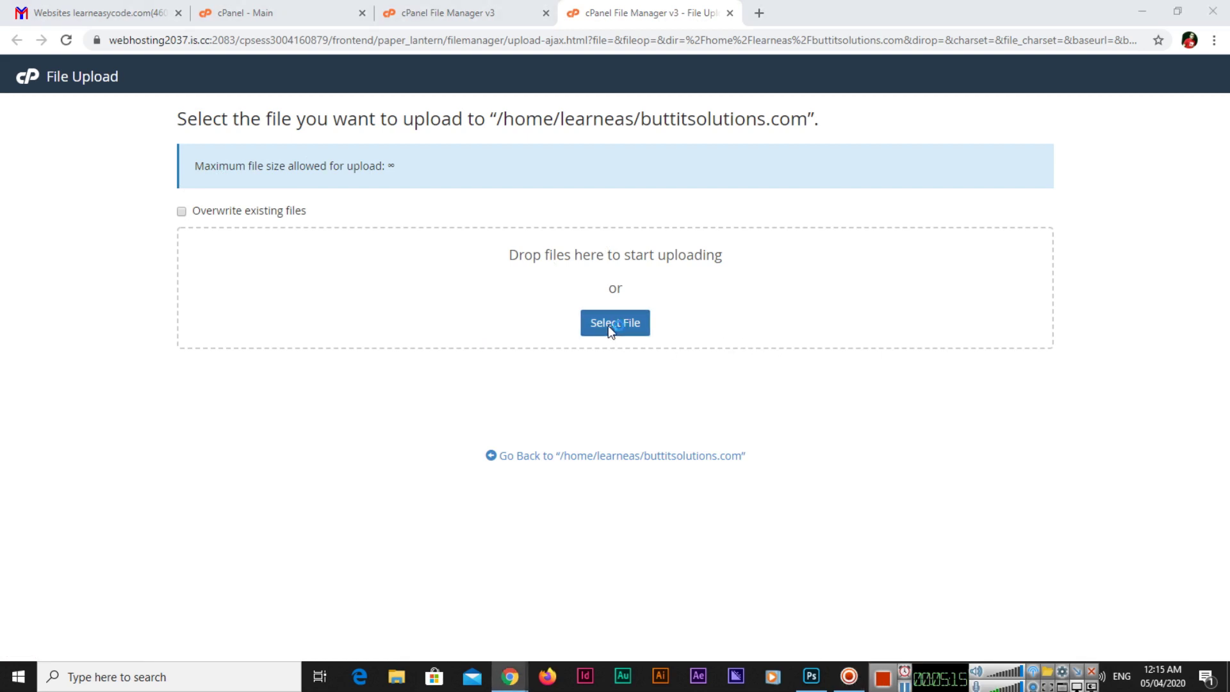
{"action": "double_click", "coordinate": [194, 143]}
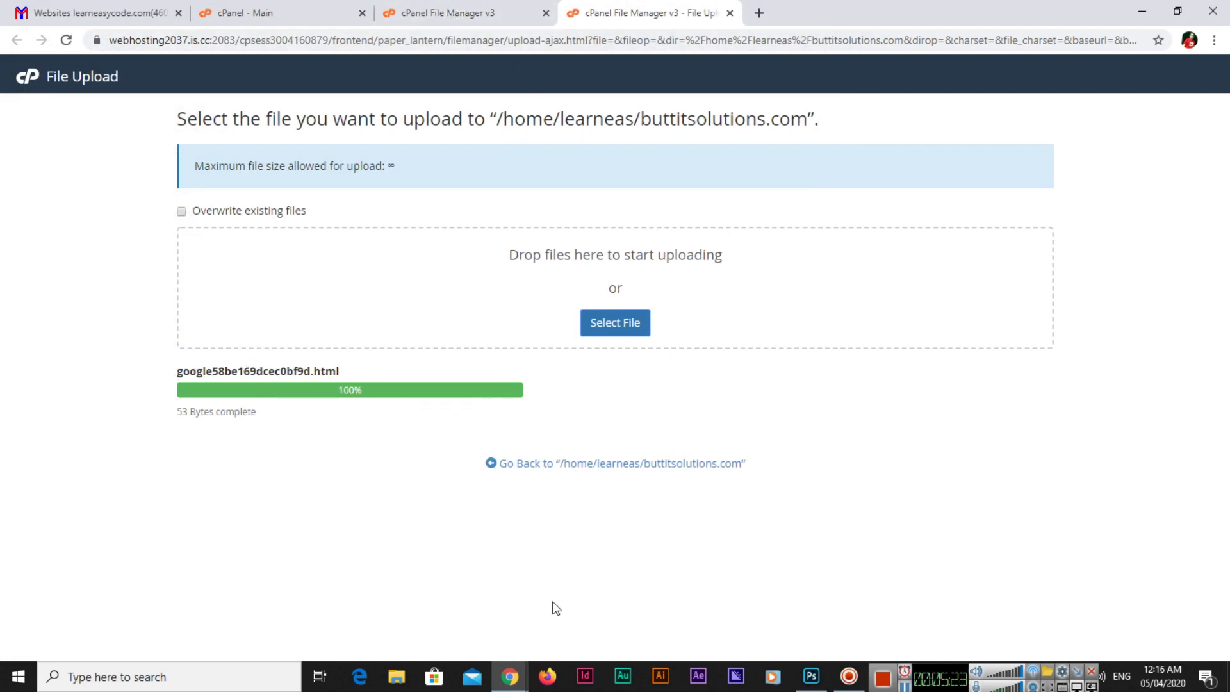
{"action": "left_click", "coordinate": [507, 683]}
{"action": "left_click", "coordinate": [563, 624]}
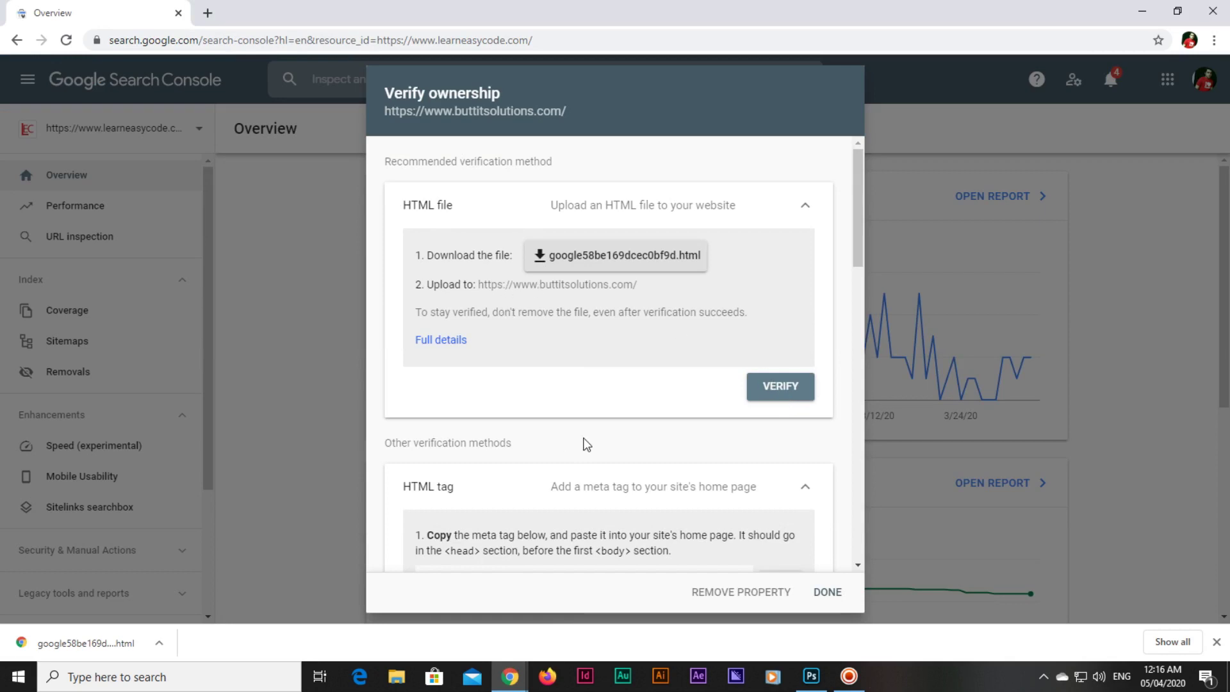
Step: Verify ownership of buttitsolutions.com using the uploaded HTML file
{"action": "left_click", "coordinate": [792, 385]}
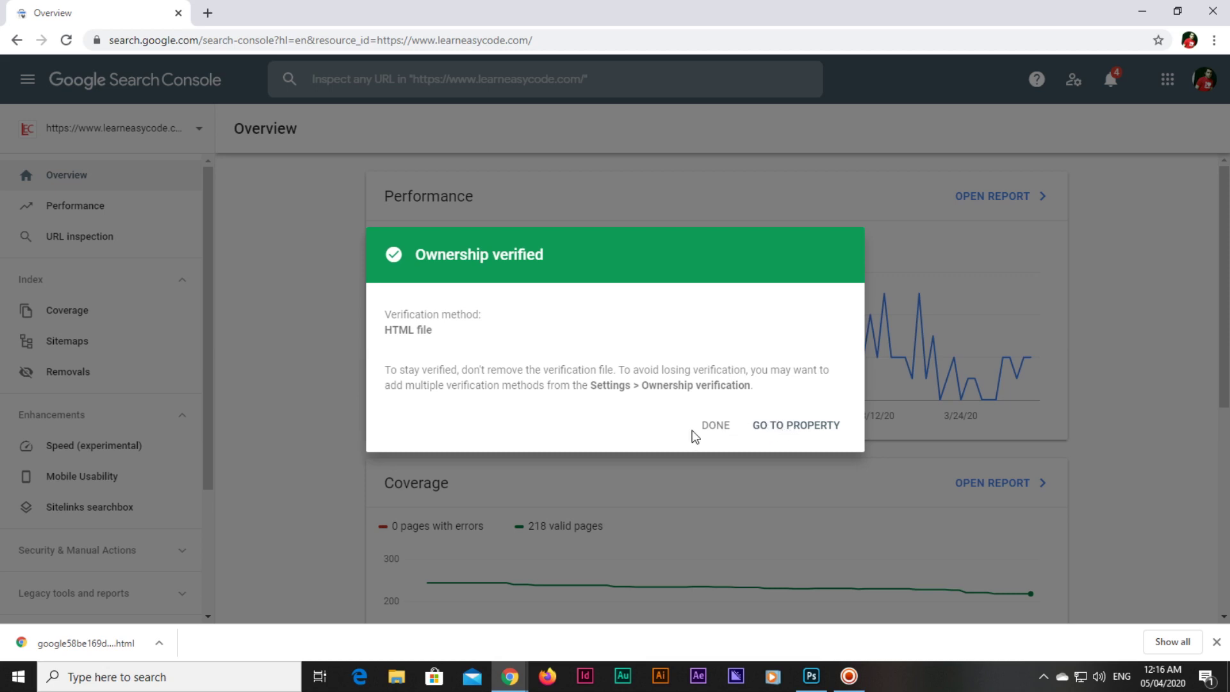
Step: Open the verified buttitsolutions.com property and scroll through its Overview reports
{"action": "left_click", "coordinate": [801, 428]}
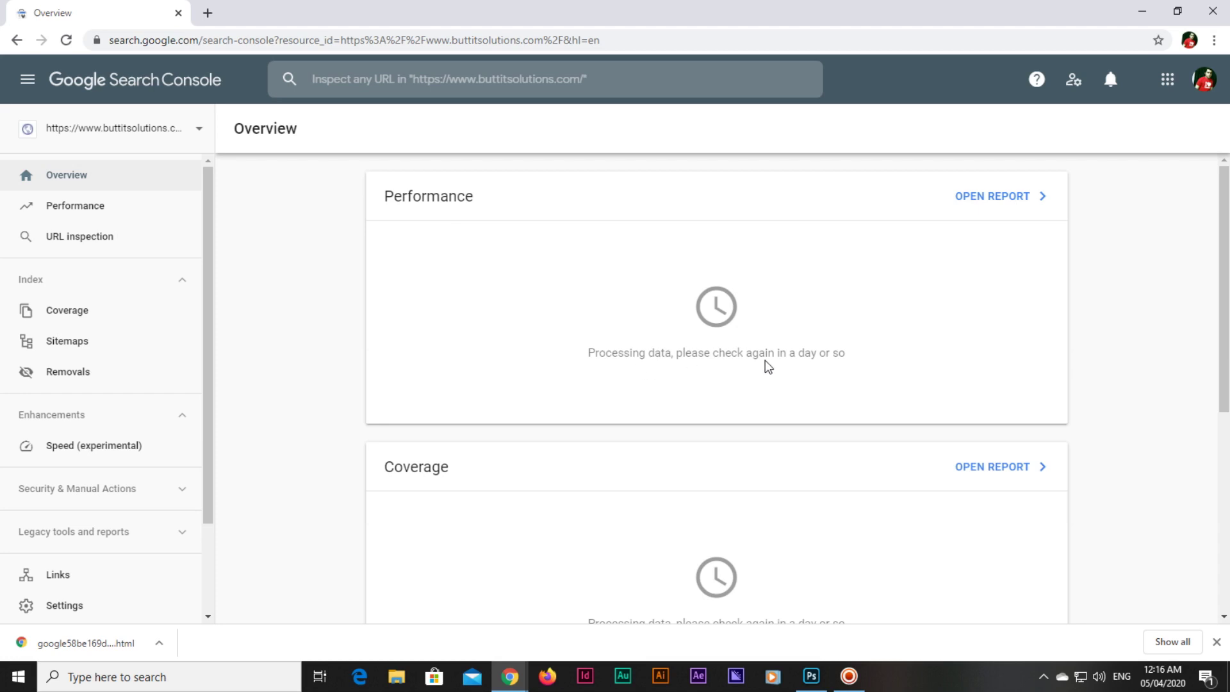
{"action": "scroll", "coordinate": [765, 360], "scroll_direction": "down", "scroll_amount": 2}
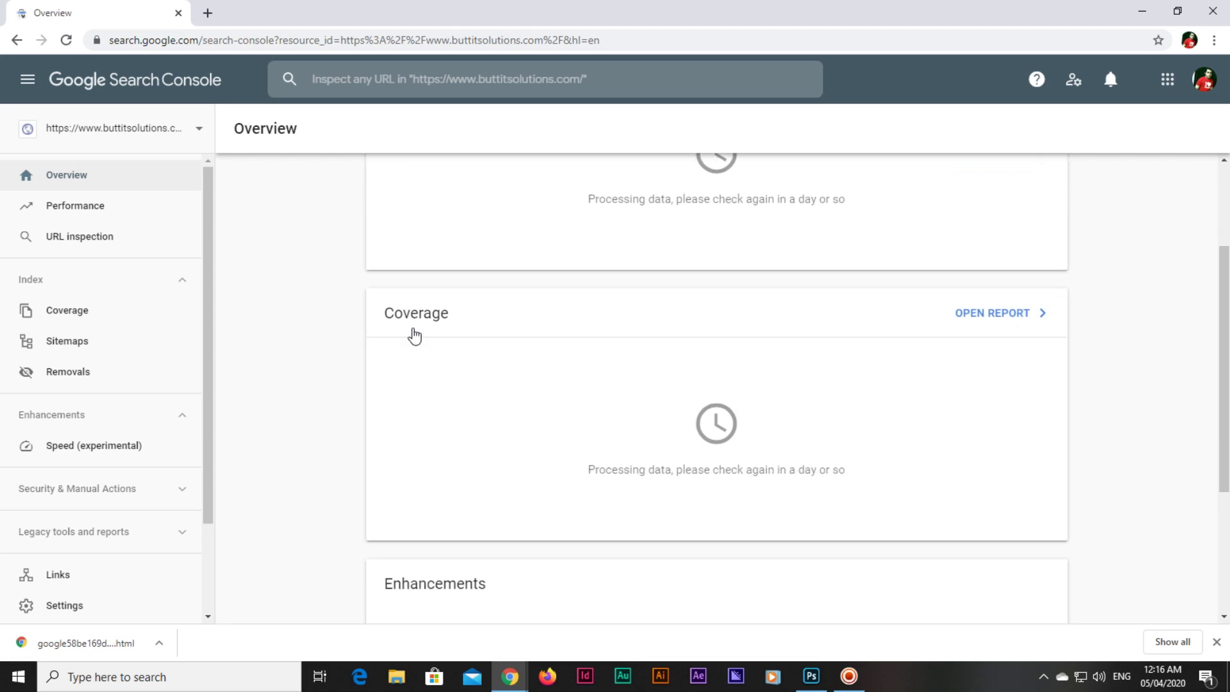
{"action": "scroll", "coordinate": [414, 334], "scroll_direction": "down", "scroll_amount": 3}
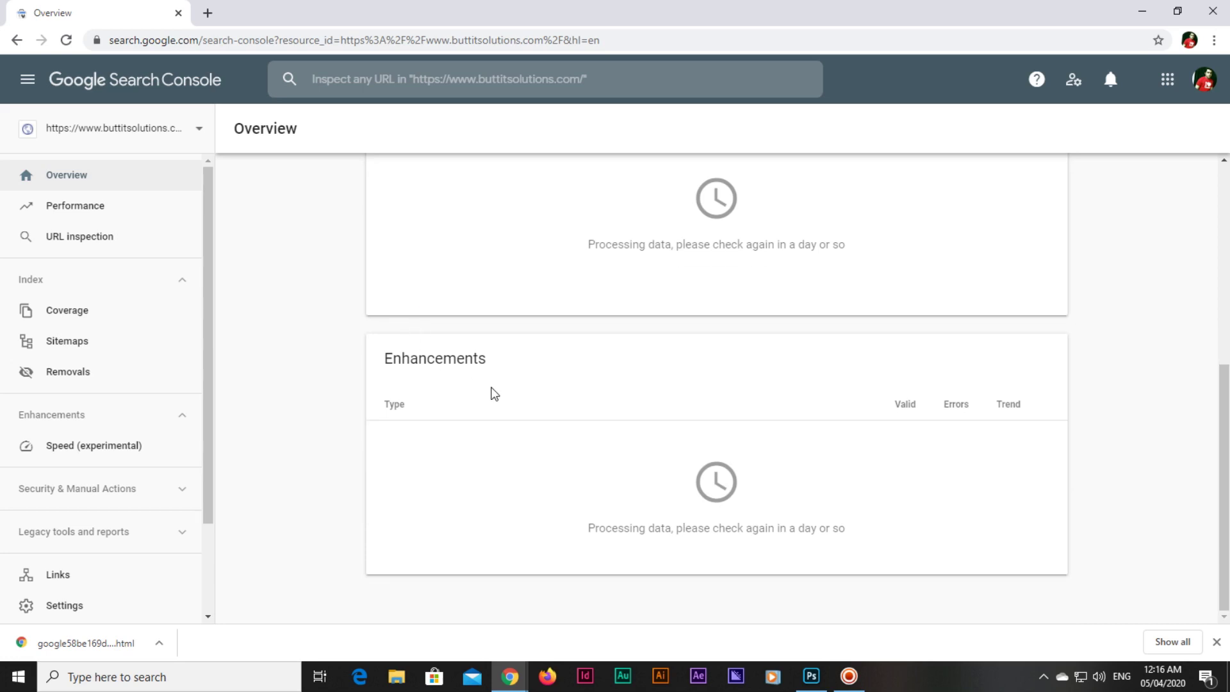
{"action": "scroll", "coordinate": [458, 390], "scroll_direction": "up", "scroll_amount": 5}
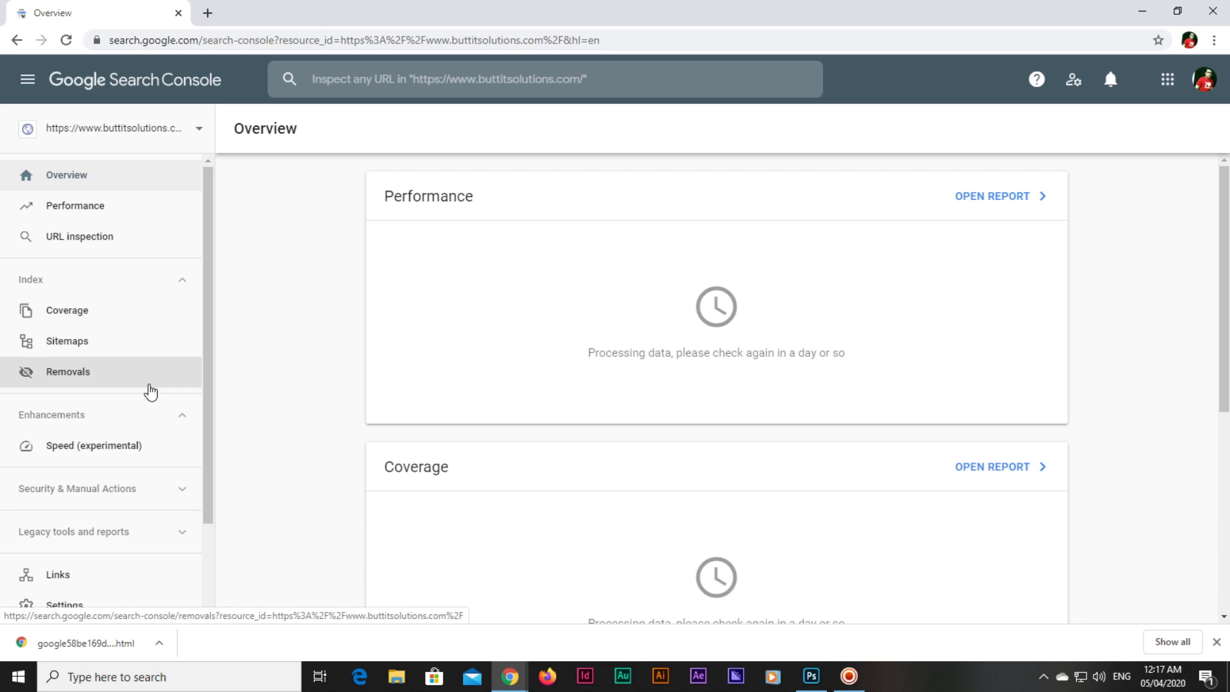
Step: Expand the Security & Manual Actions and Legacy tools and reports sidebar sections
{"action": "left_click_drag", "start_coordinate": [210, 394], "coordinate": [214, 502]}
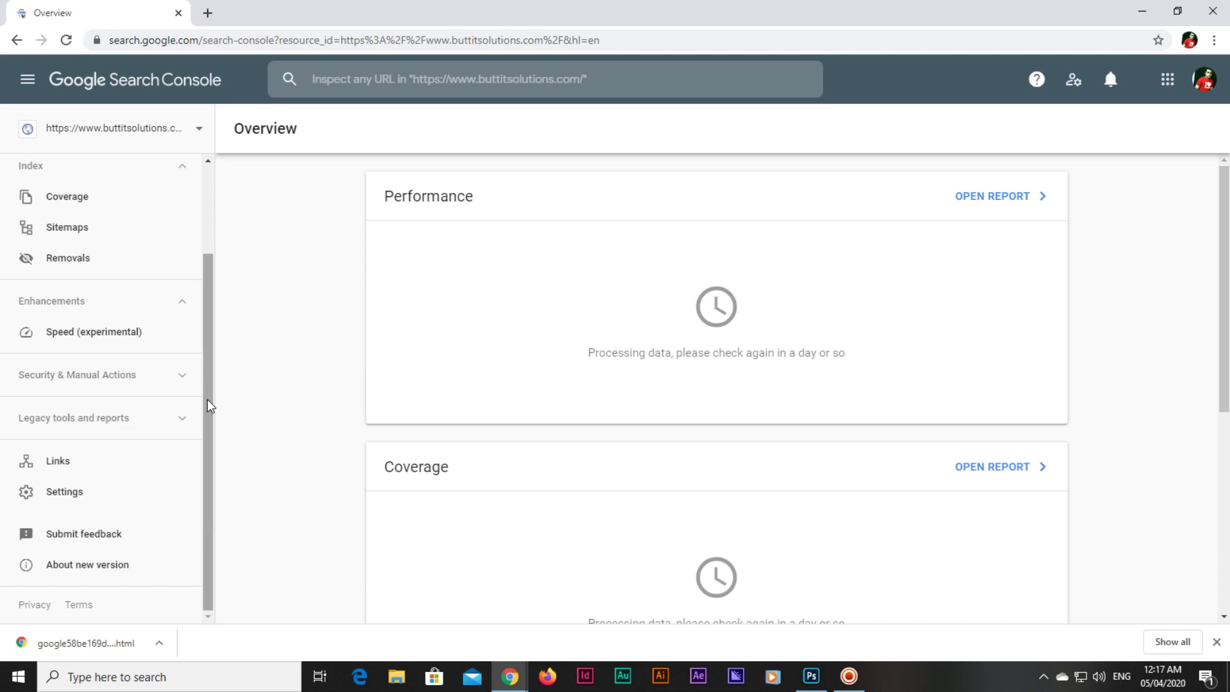
{"action": "left_click", "coordinate": [179, 383]}
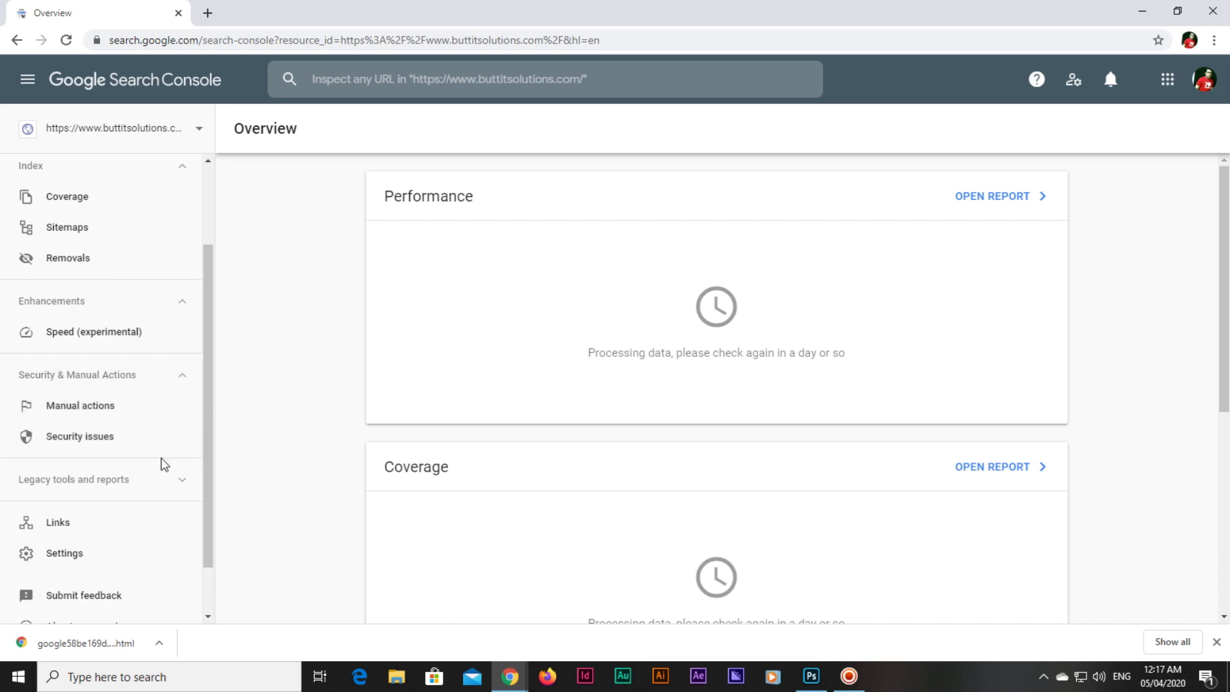
{"action": "left_click", "coordinate": [189, 487]}
{"action": "scroll", "coordinate": [186, 489], "scroll_direction": "down", "scroll_amount": 2}
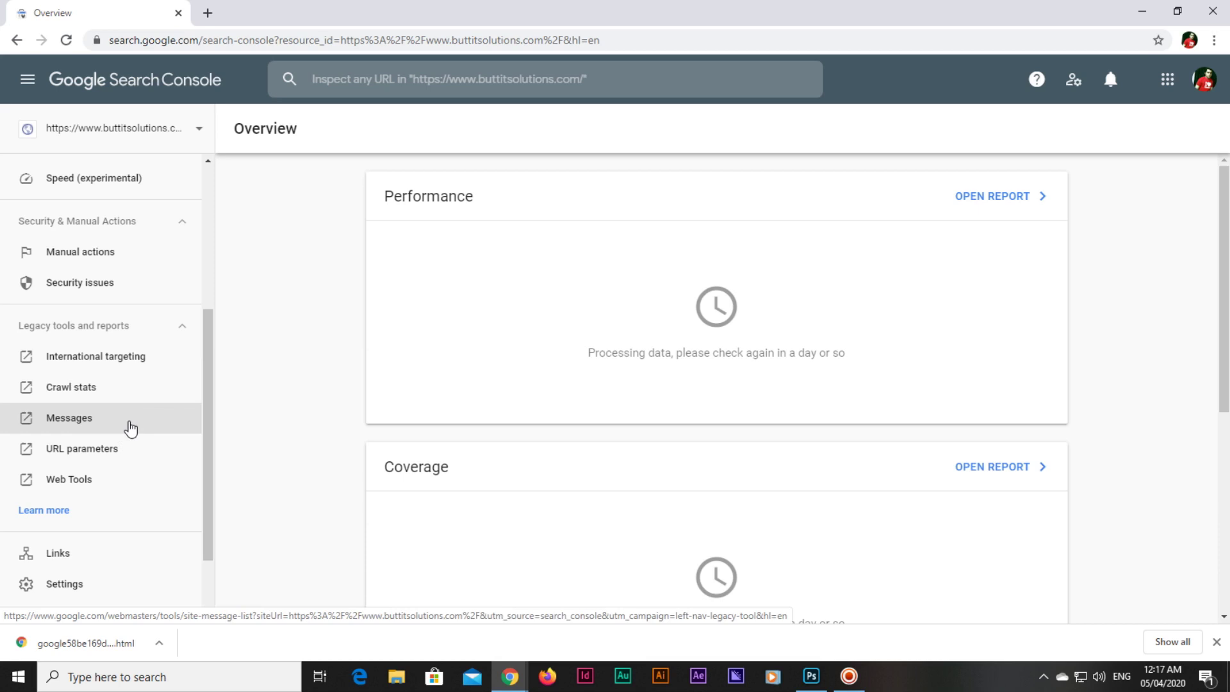
{"action": "scroll", "coordinate": [157, 478], "scroll_direction": "down", "scroll_amount": 2}
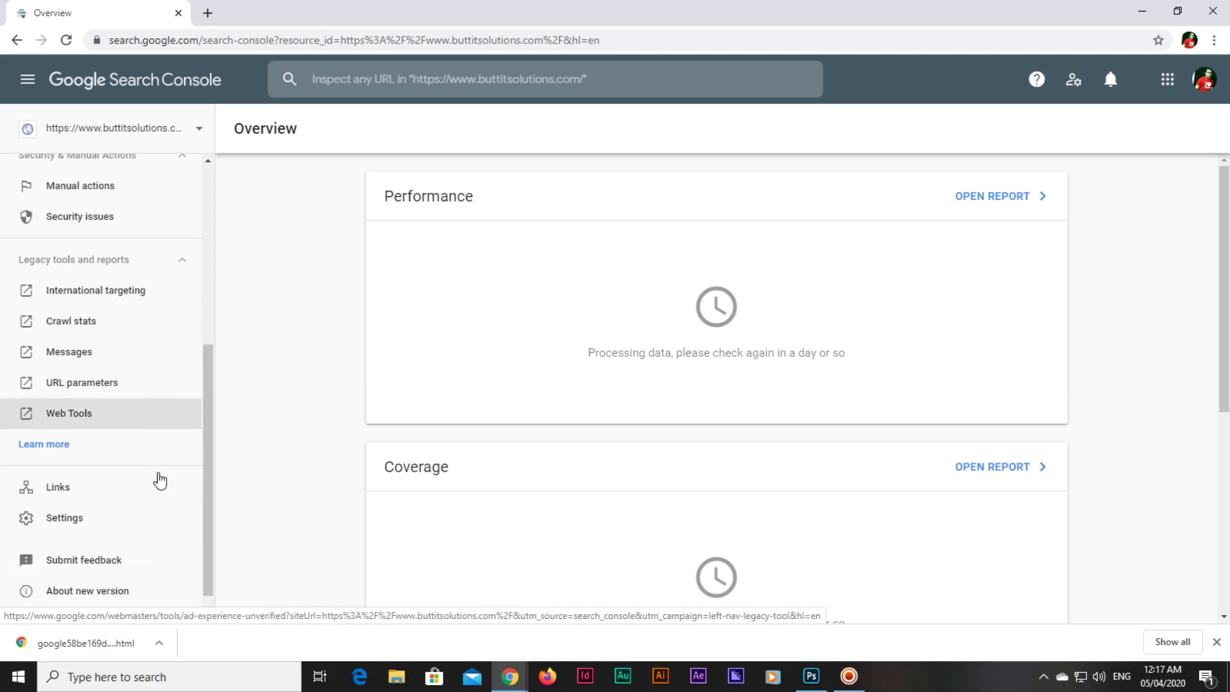
Step: View the Links report for buttitsolutions.com, which is still processing data
{"action": "left_click", "coordinate": [147, 474]}
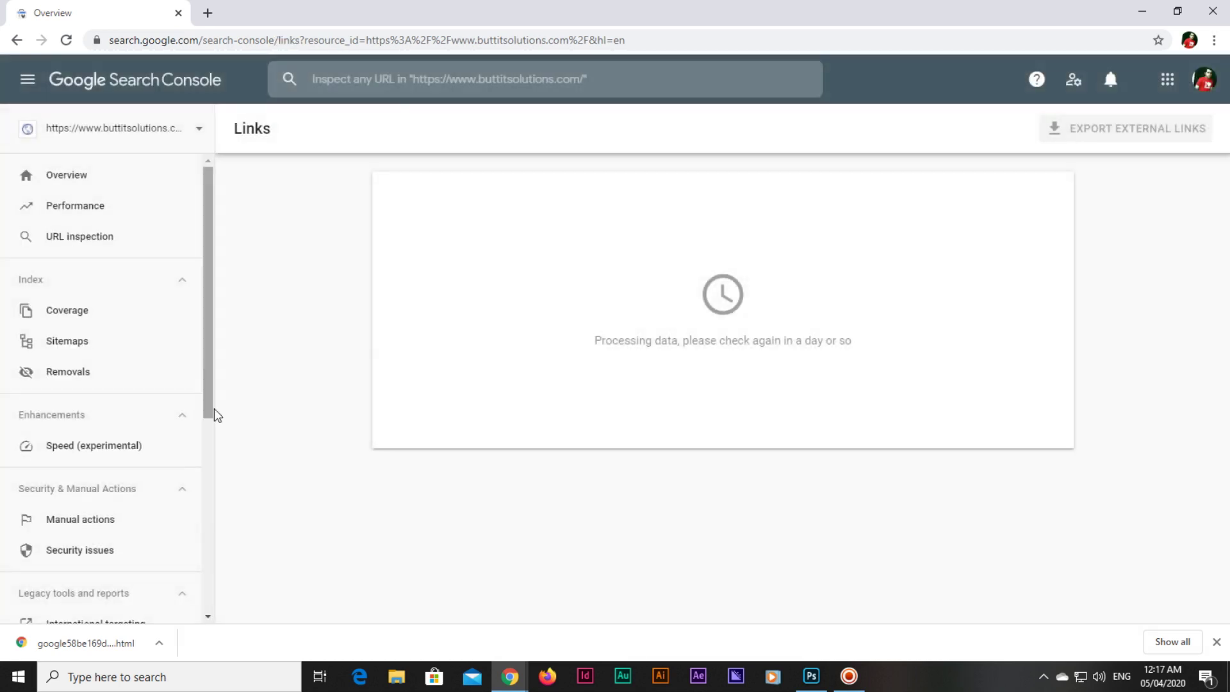
{"action": "scroll", "coordinate": [189, 323], "scroll_direction": "down", "scroll_amount": 5}
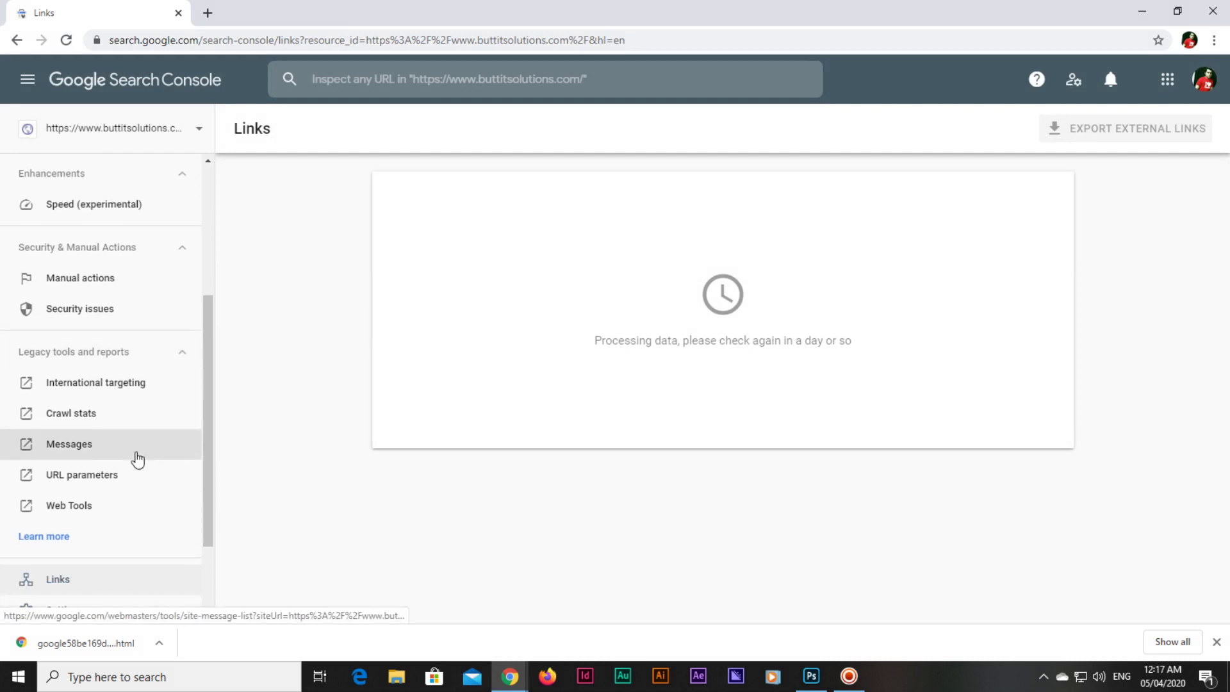
{"action": "scroll", "coordinate": [130, 460], "scroll_direction": "up", "scroll_amount": 5}
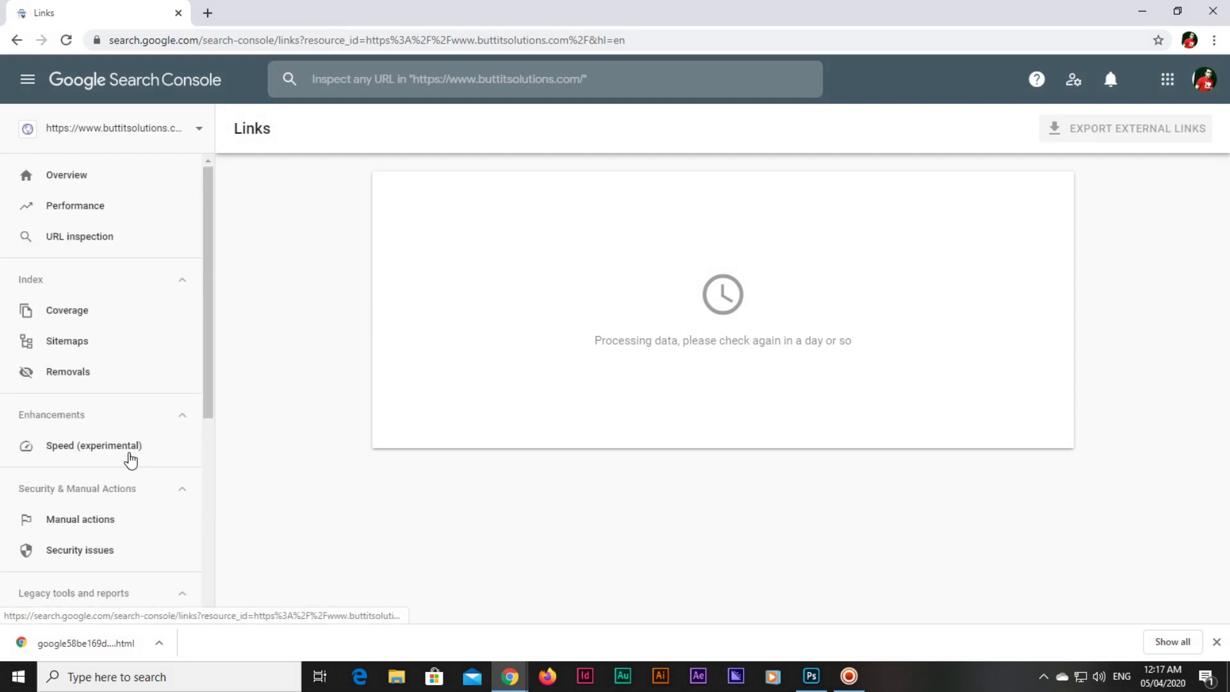